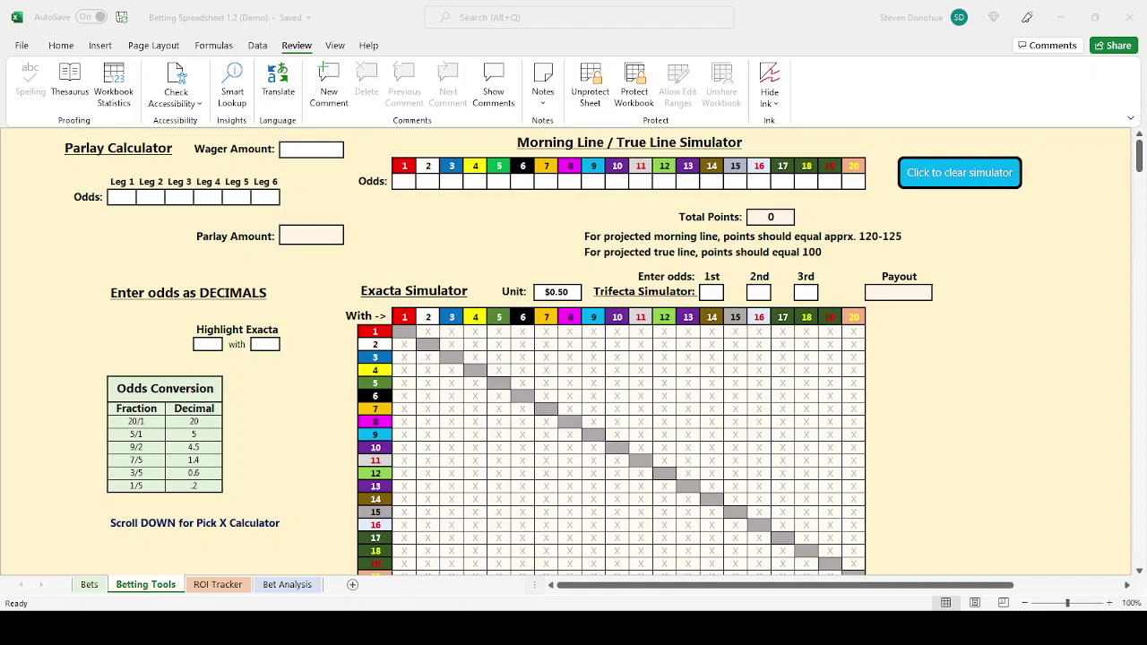
Step: Look through the Bets, ROI Tracker and Bet Analysis sheets, then return to Betting Tools
{"action": "left_click", "coordinate": [88, 584]}
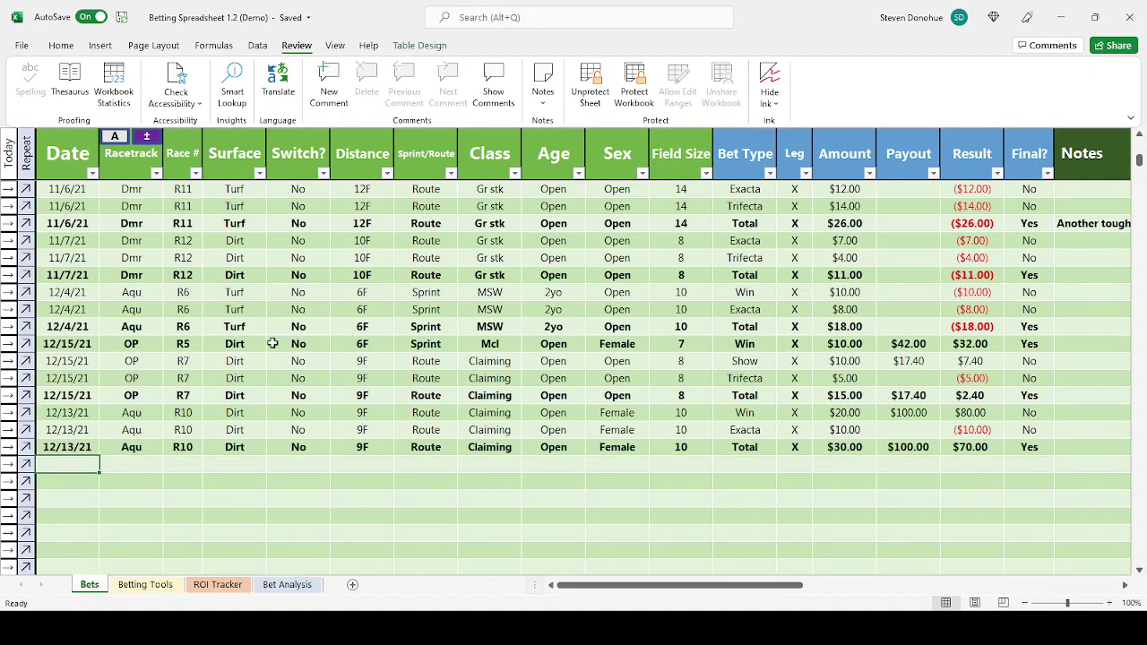
{"action": "scroll", "coordinate": [272, 344], "scroll_direction": "up", "scroll_amount": 1}
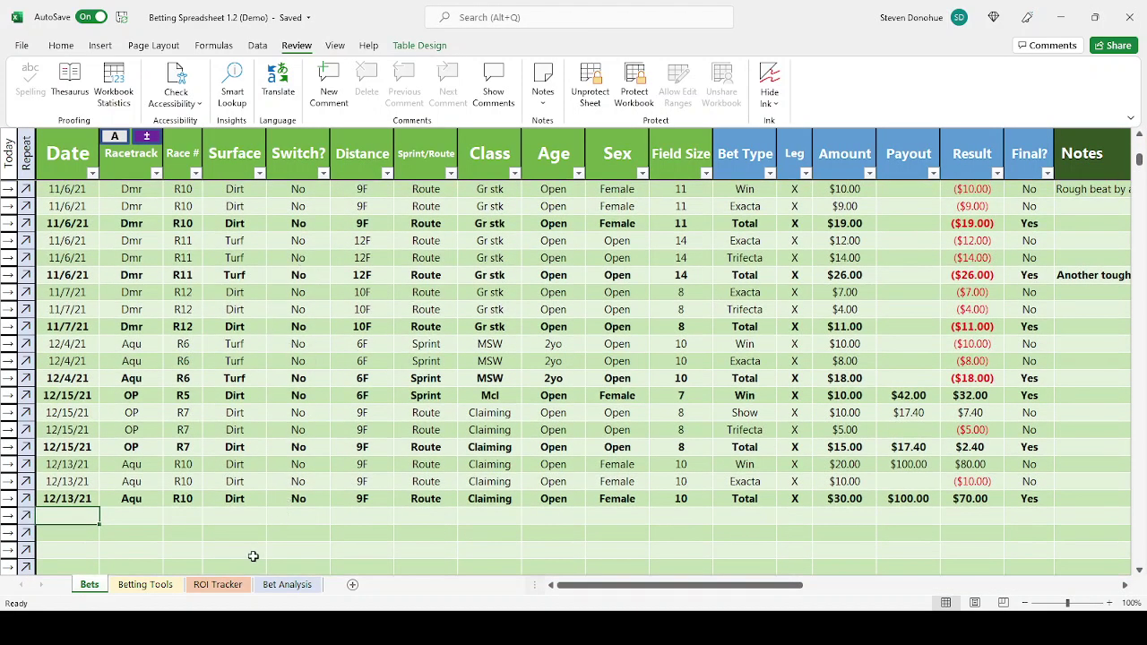
{"action": "left_click", "coordinate": [231, 588]}
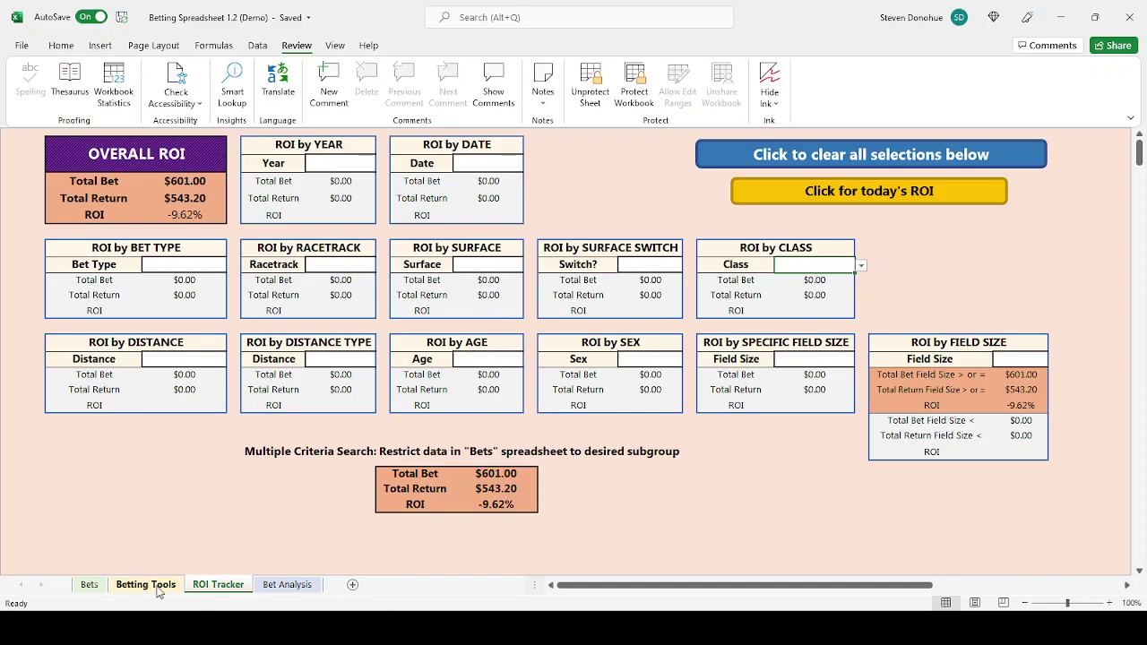
{"action": "left_click", "coordinate": [286, 584]}
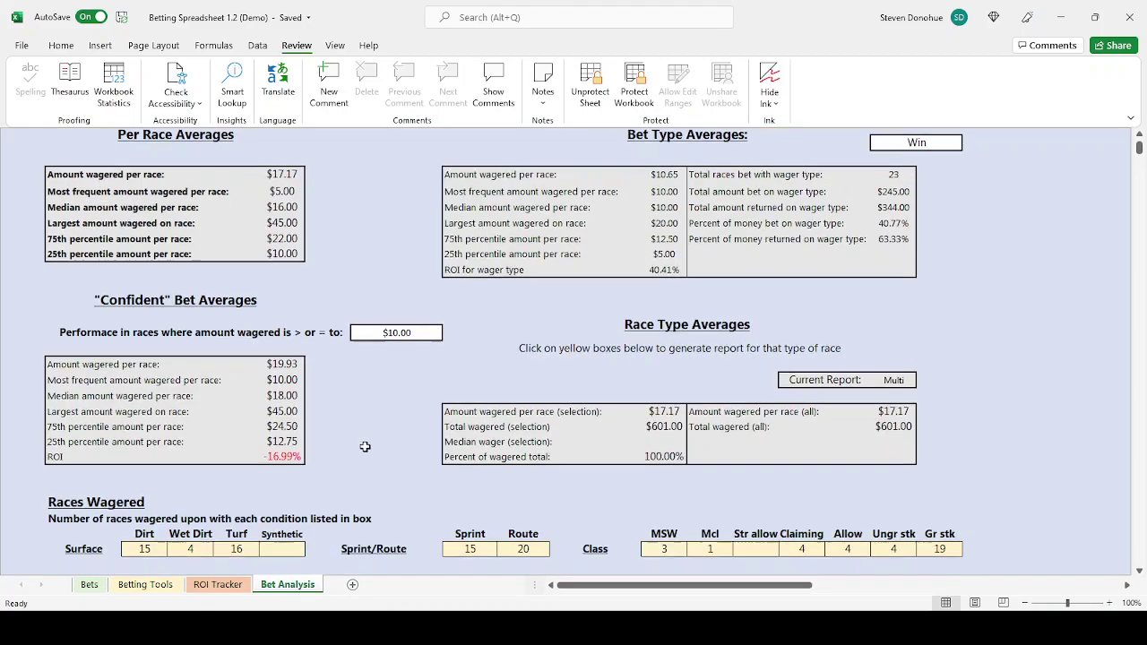
{"action": "scroll", "coordinate": [365, 446], "scroll_direction": "down", "scroll_amount": 12}
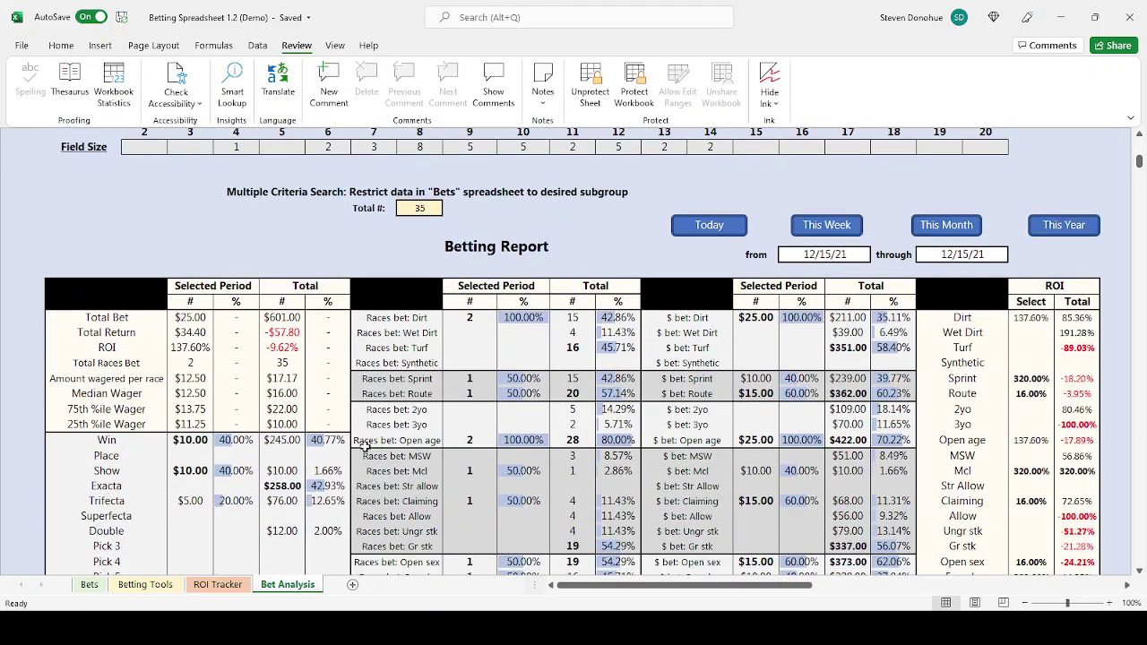
{"action": "scroll", "coordinate": [364, 446], "scroll_direction": "up", "scroll_amount": 12}
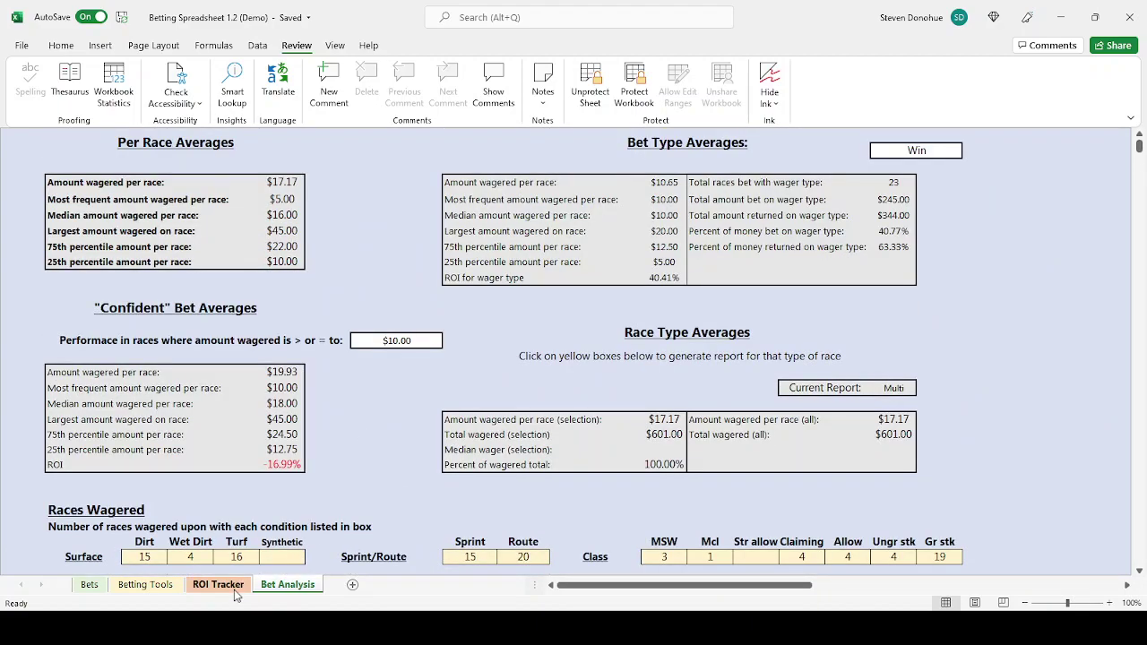
{"action": "left_click", "coordinate": [146, 584]}
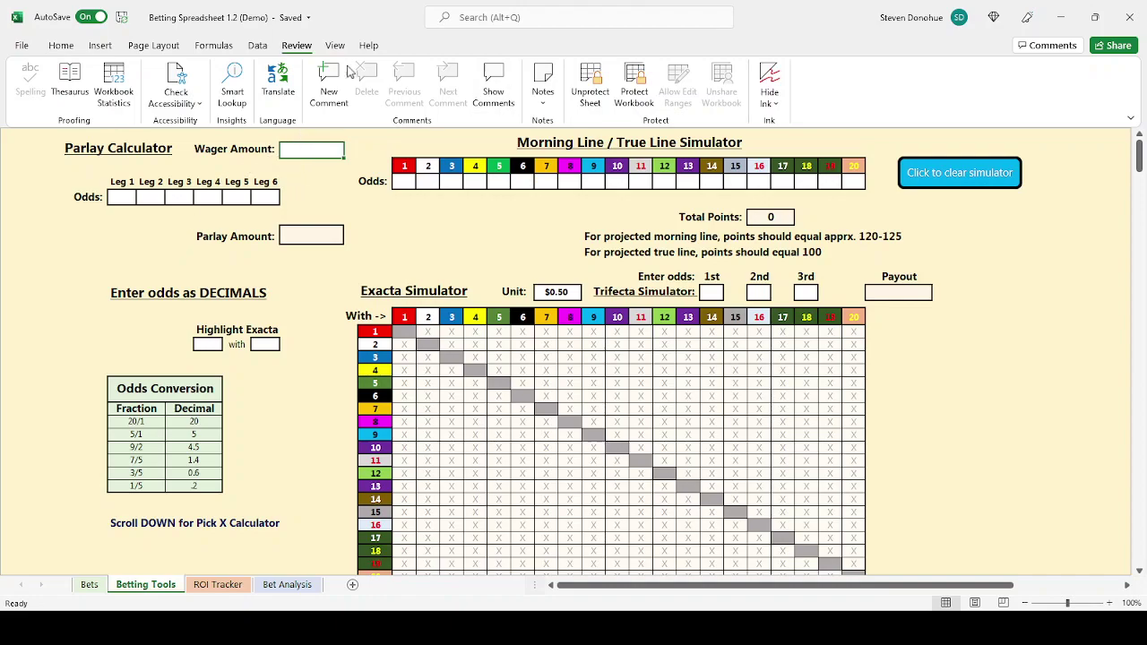
Step: Enter 200 as the Wager Amount, then correct it to 2 for a $2.00 wager
{"action": "type", "text": "2"}
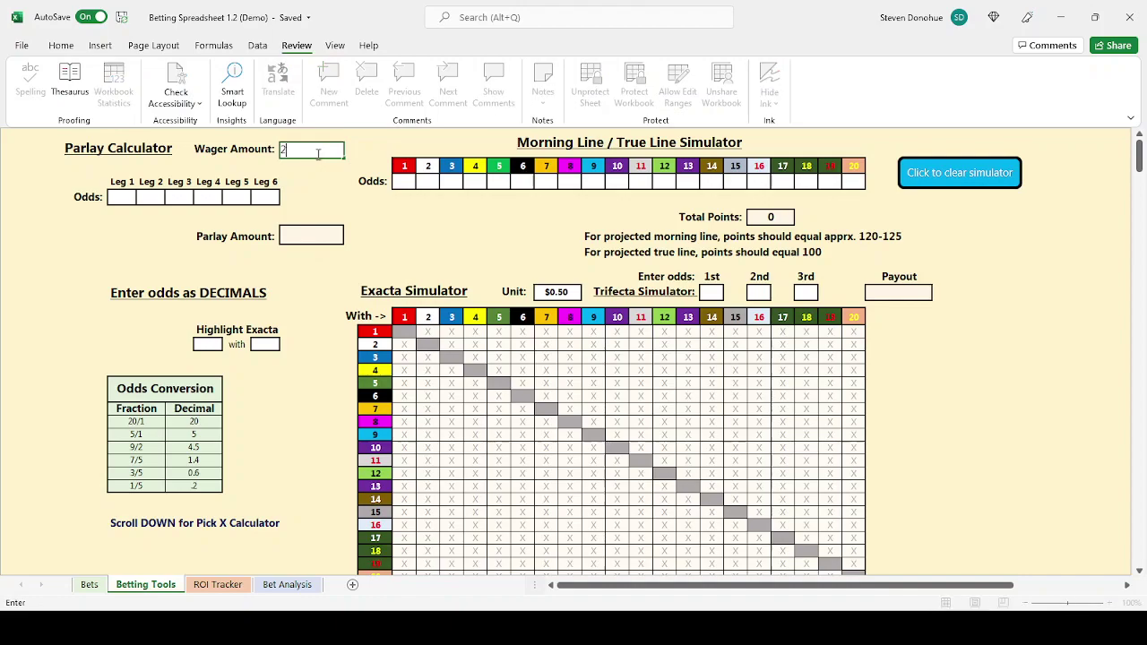
{"action": "type", "text": "00"}
{"action": "key", "text": "Return"}
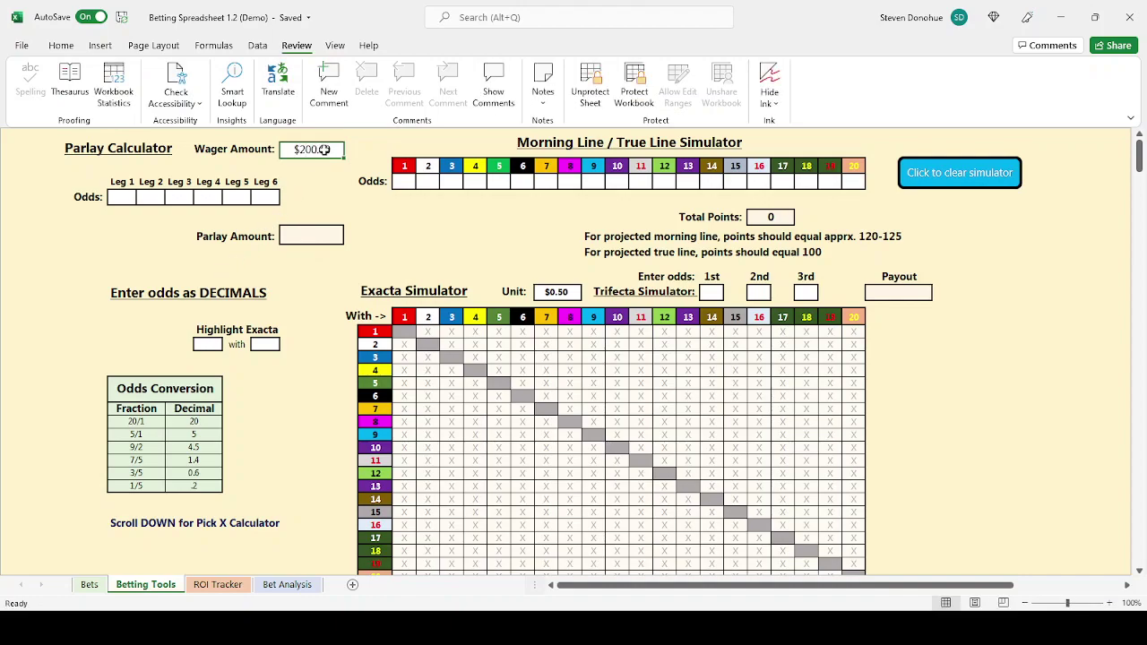
{"action": "type", "text": "2"}
{"action": "key", "text": "Return"}
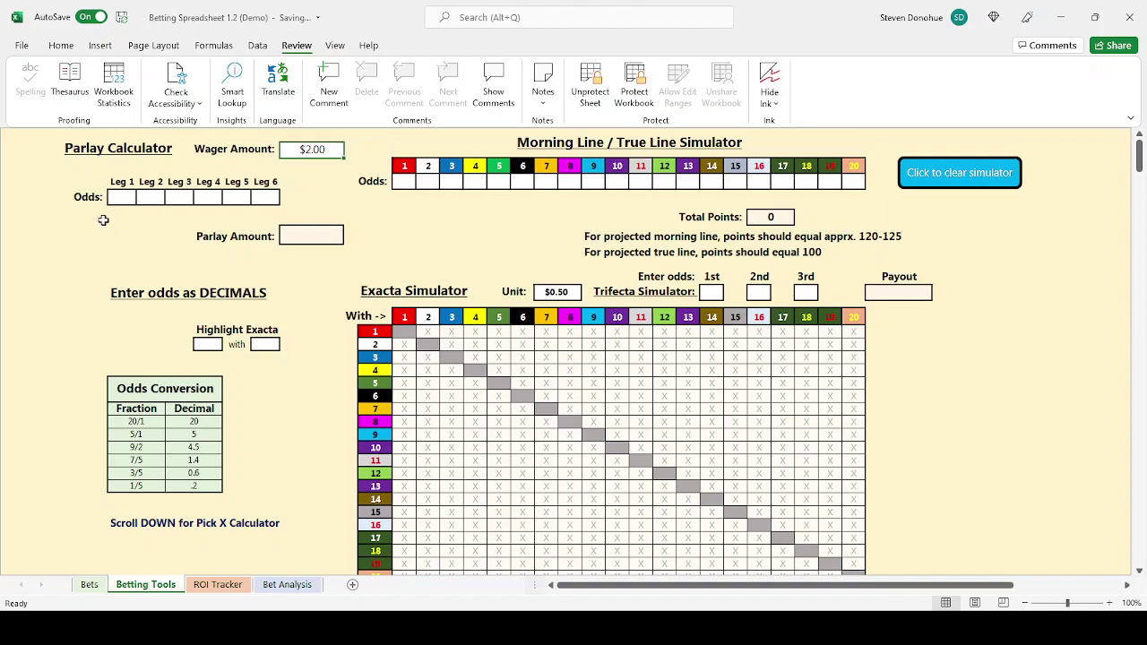
Step: Enter odds of 5, 2, 10 and 1.5 for parlay Legs 1 through 4
{"action": "left_click", "coordinate": [121, 198]}
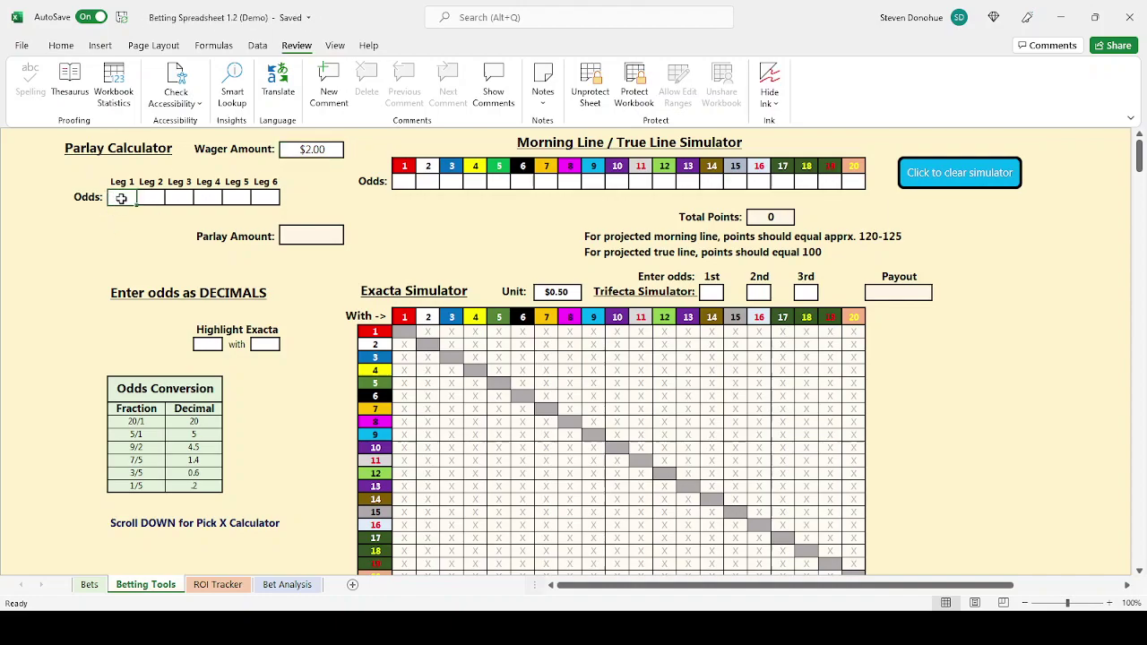
{"action": "type", "text": "5"}
{"action": "key", "text": "Tab"}
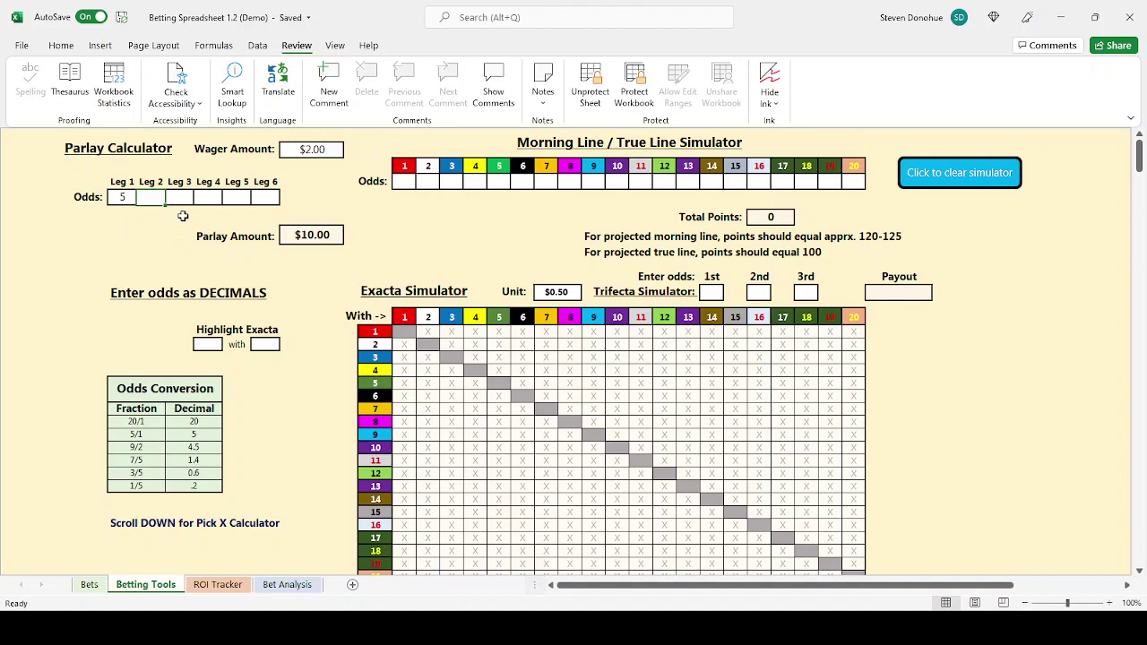
{"action": "type", "text": "2"}
{"action": "key", "text": "Tab"}
{"action": "type", "text": "1"}
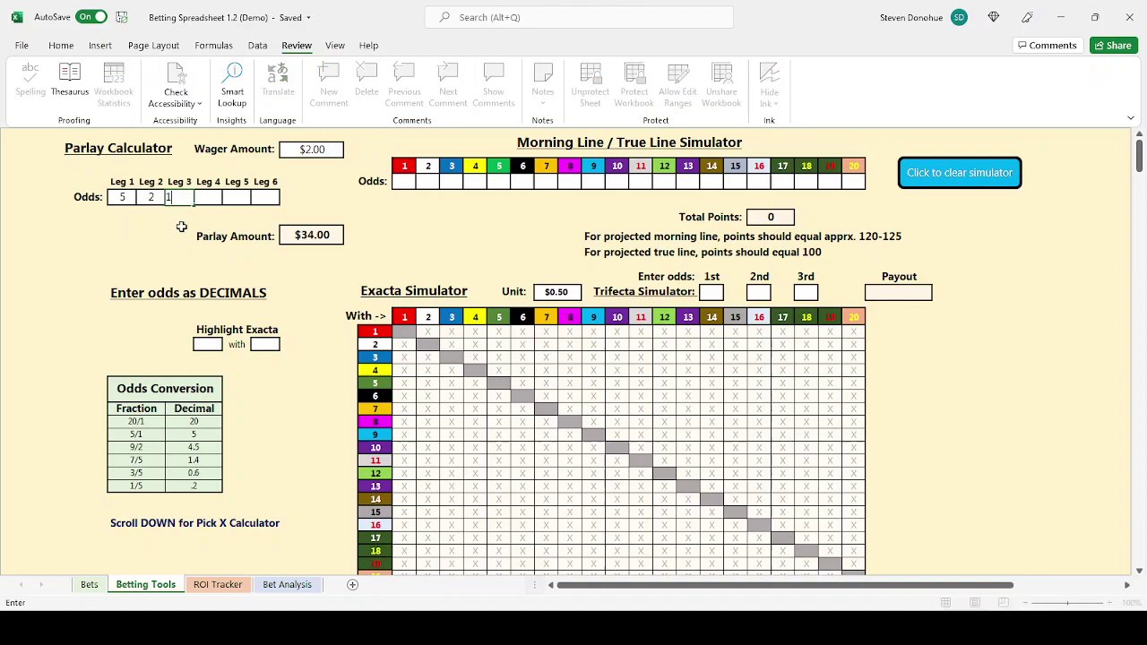
{"action": "type", "text": "0"}
{"action": "key", "text": "Tab"}
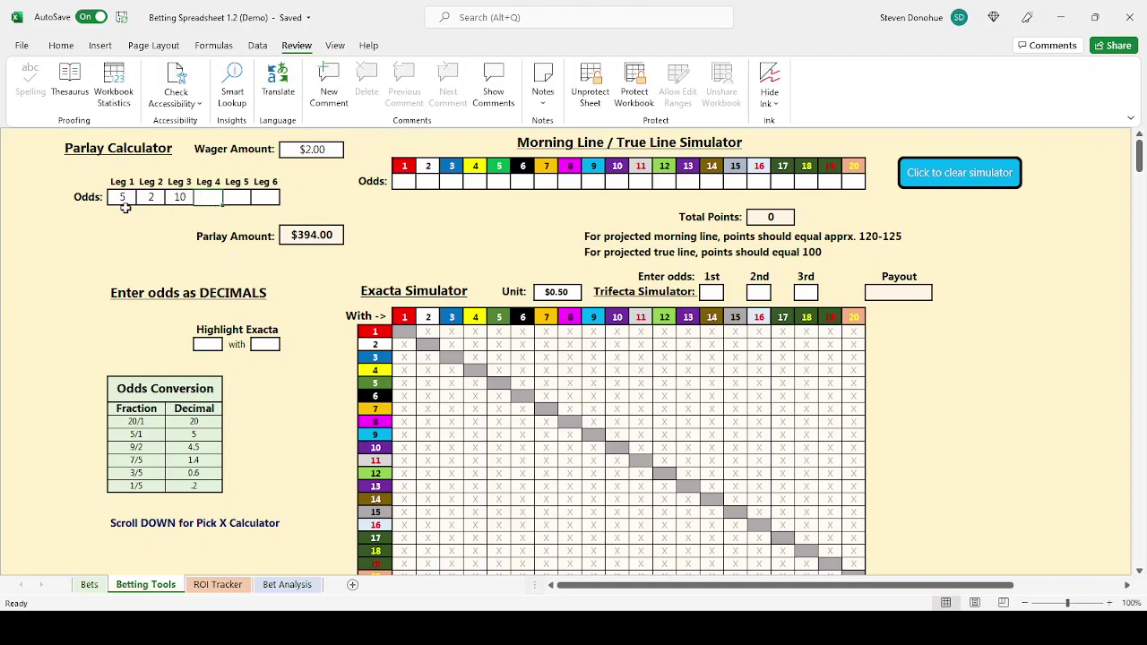
{"action": "type", "text": "1.3"}
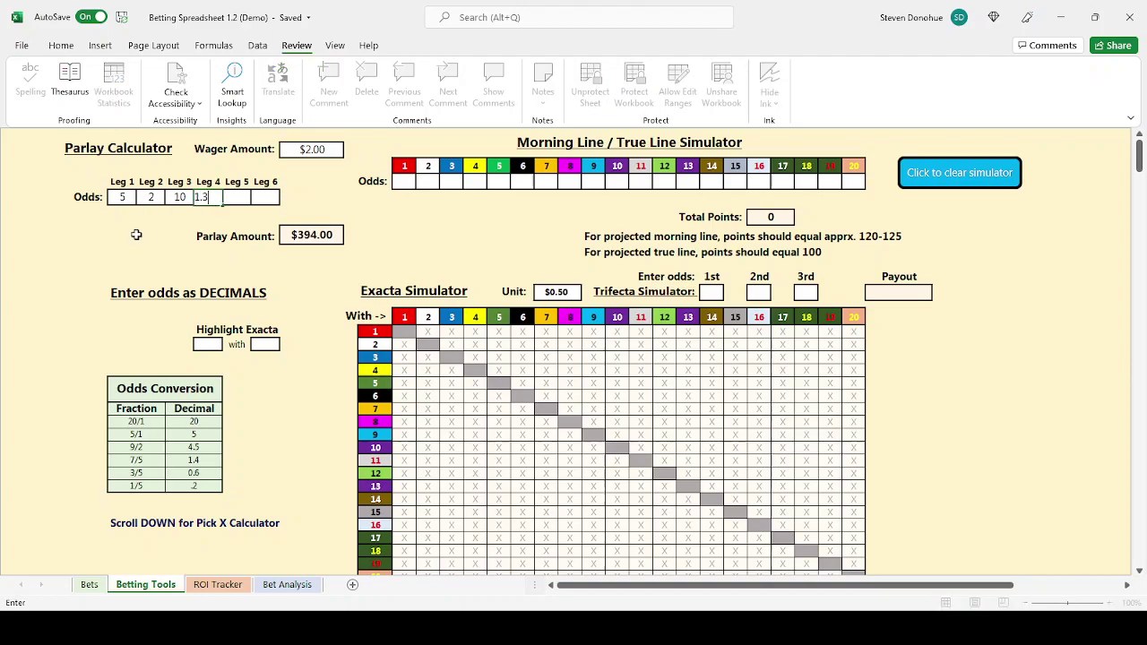
{"action": "key", "text": "BackSpace"}
{"action": "type", "text": "5"}
{"action": "key", "text": "Return"}
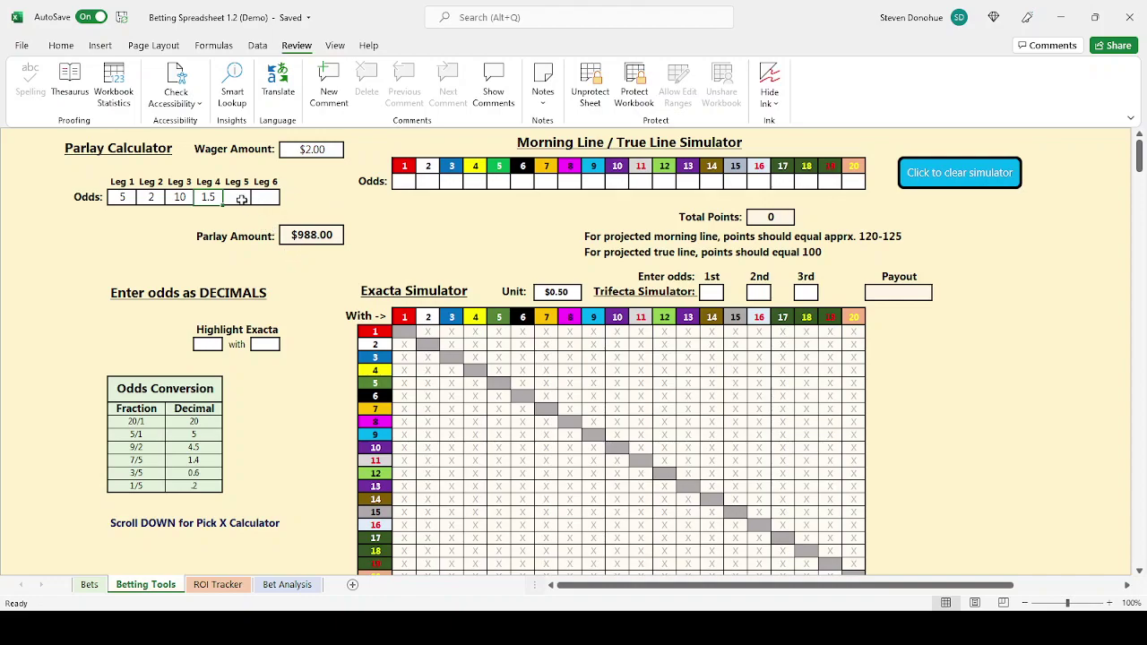
Step: Enter Leg 5 odds of 0.6 for a $1,582.00 parlay amount, then clear that leg
{"action": "left_click", "coordinate": [238, 197]}
{"action": "type", "text": "6"}
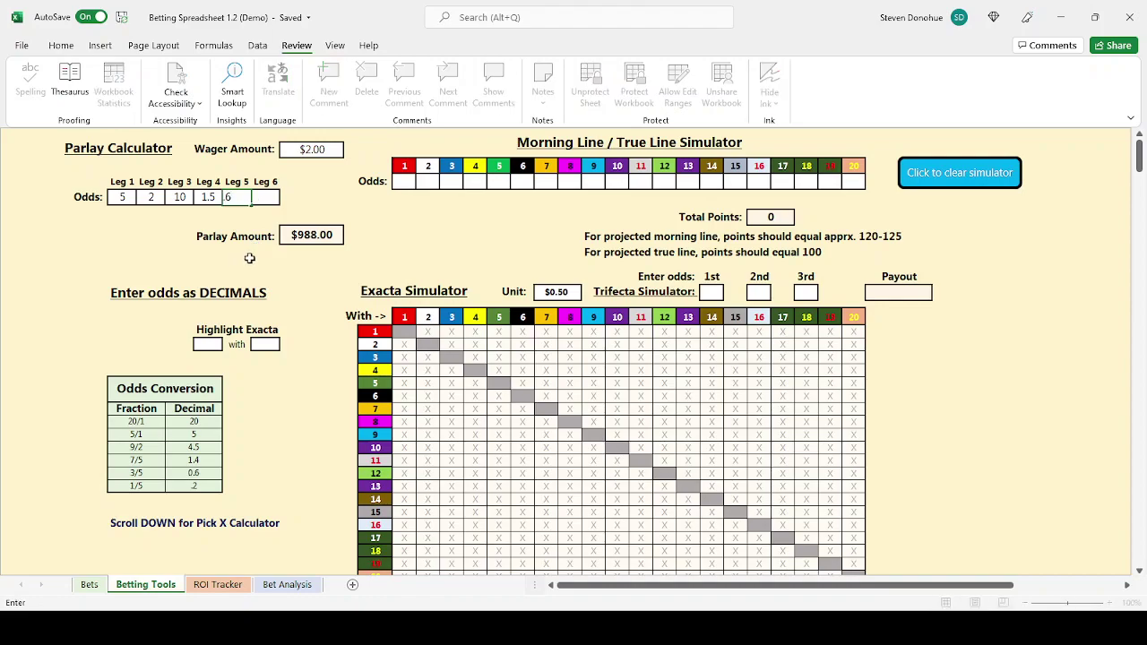
{"action": "key", "text": "Return"}
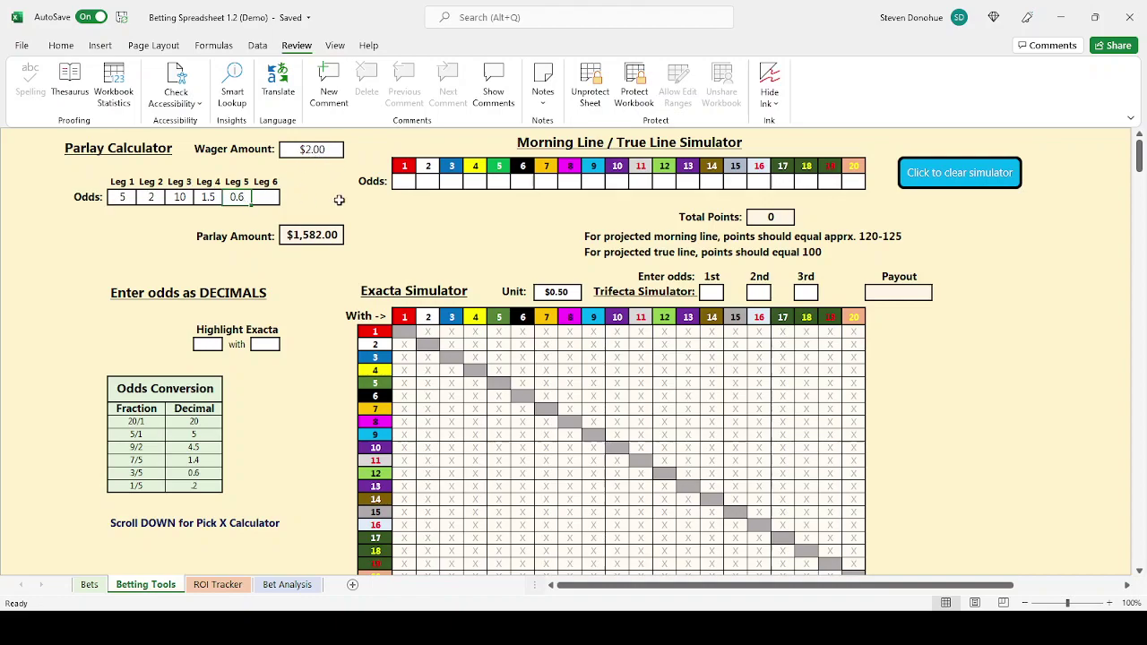
{"action": "key", "text": "BackSpace"}
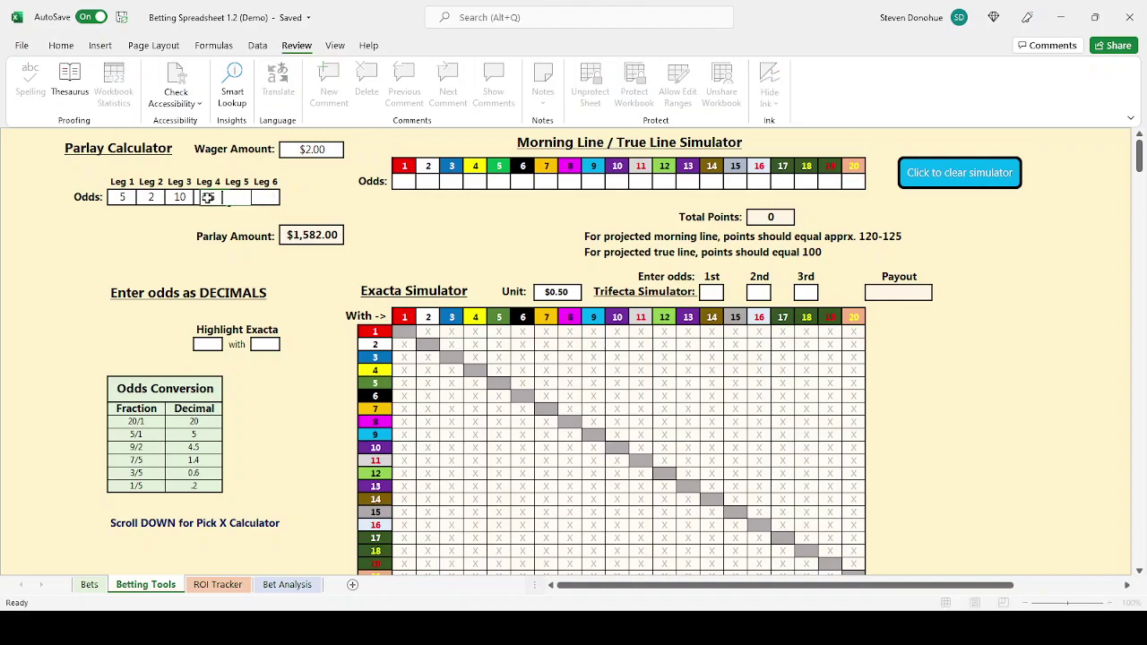
Step: Clear the odds from Legs 5 back to Leg 1 and delete the $2.00 wager amount
{"action": "key", "text": "Left"}
{"action": "key", "text": "BackSpace"}
{"action": "key", "text": "Left"}
{"action": "key", "text": "BackSpace"}
{"action": "key", "text": "Left"}
{"action": "key", "text": "BackSpace"}
{"action": "key", "text": "Left"}
{"action": "key", "text": "BackSpace"}
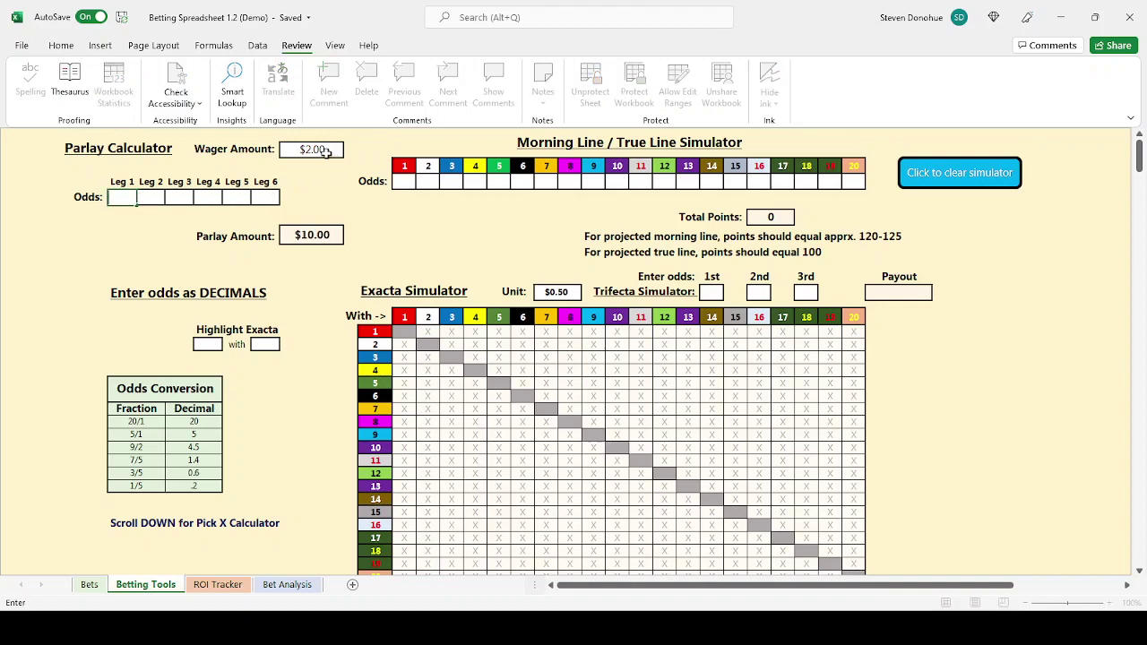
{"action": "left_click", "coordinate": [327, 152]}
{"action": "key", "text": "Delete"}
{"action": "left_click", "coordinate": [118, 198]}
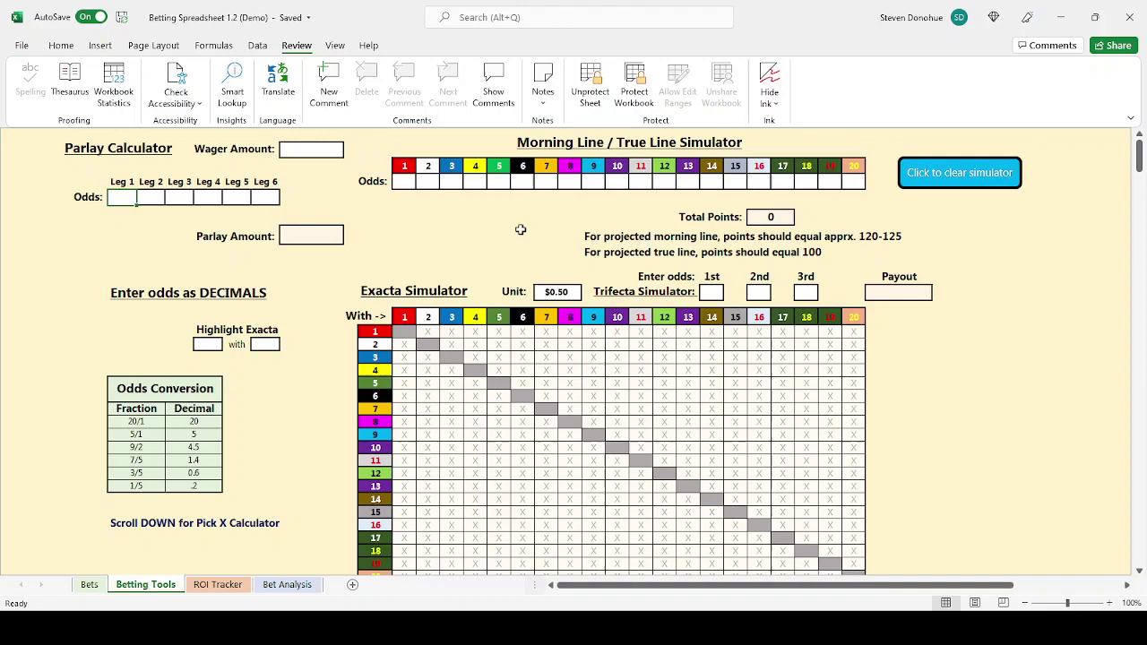
Step: Enter odds of 5, 12, 7 and 4 for horses 1, 2, 3 and 5
{"action": "left_click", "coordinate": [404, 180]}
{"action": "type", "text": "5"}
{"action": "left_click", "coordinate": [437, 182]}
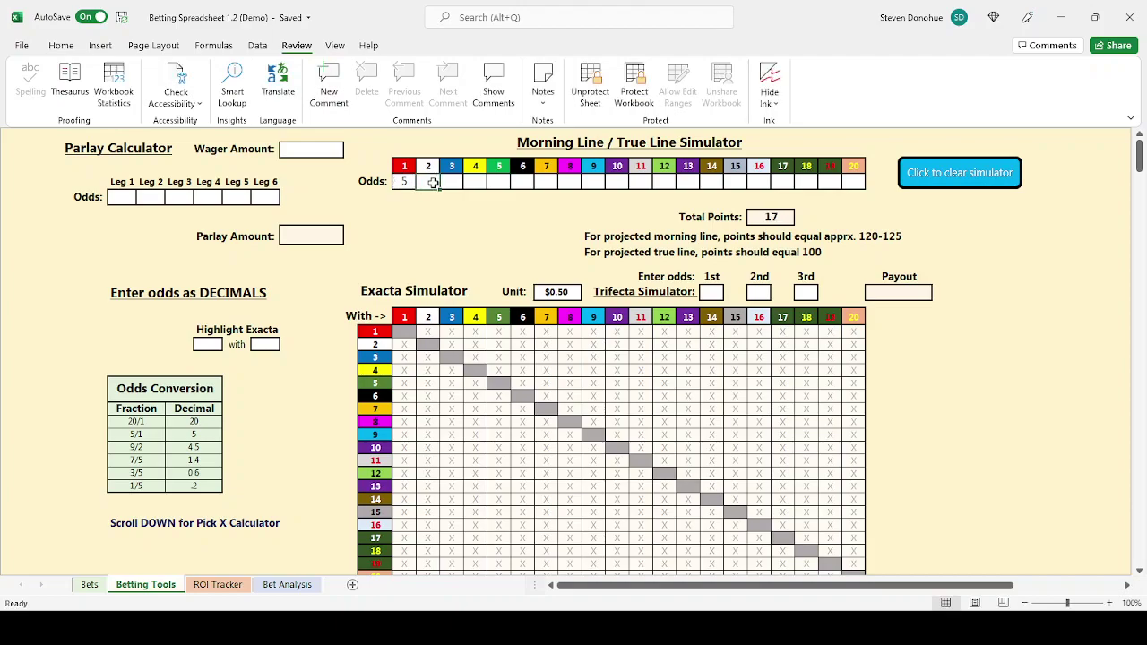
{"action": "type", "text": "12"}
{"action": "left_click", "coordinate": [452, 183]}
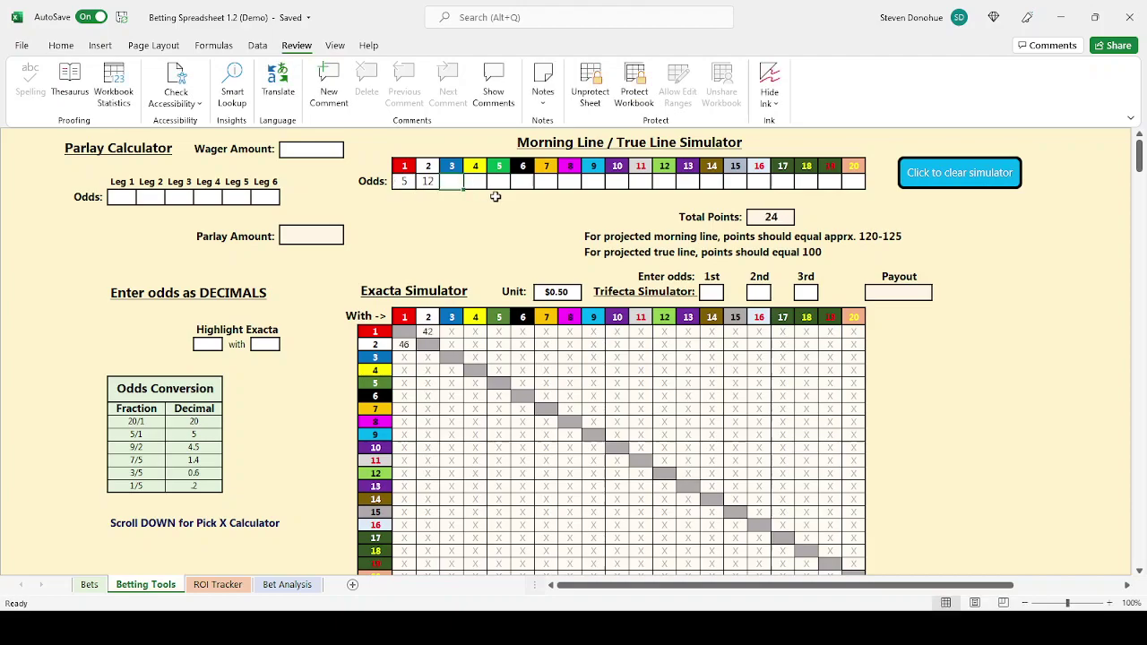
{"action": "type", "text": "7"}
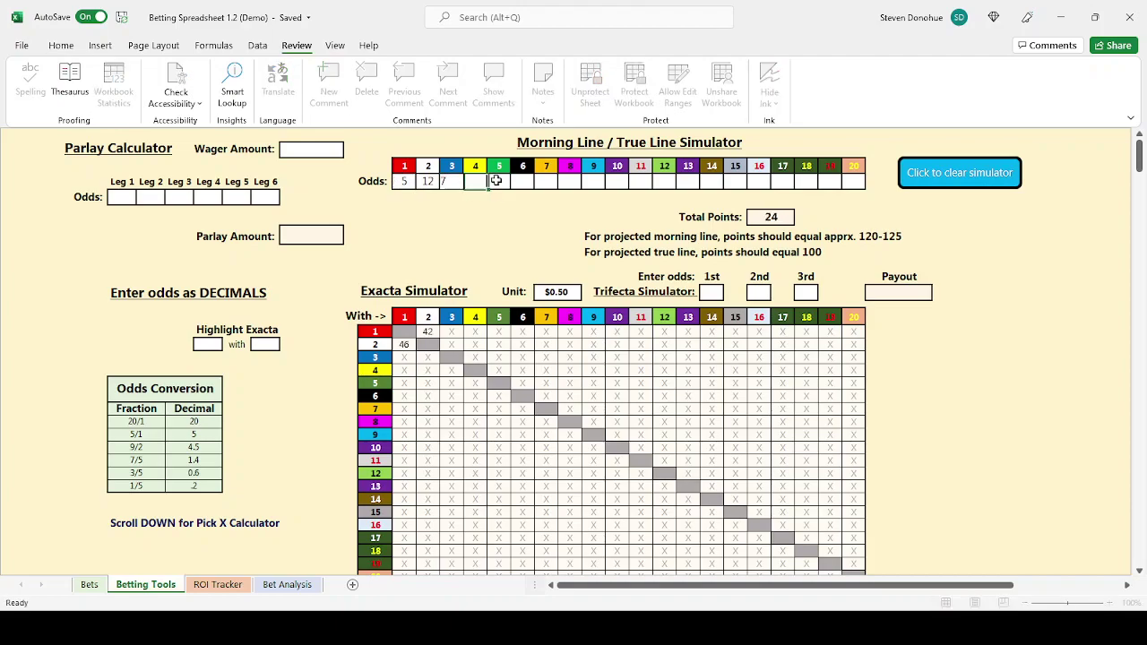
{"action": "left_click", "coordinate": [487, 186]}
{"action": "type", "text": "4"}
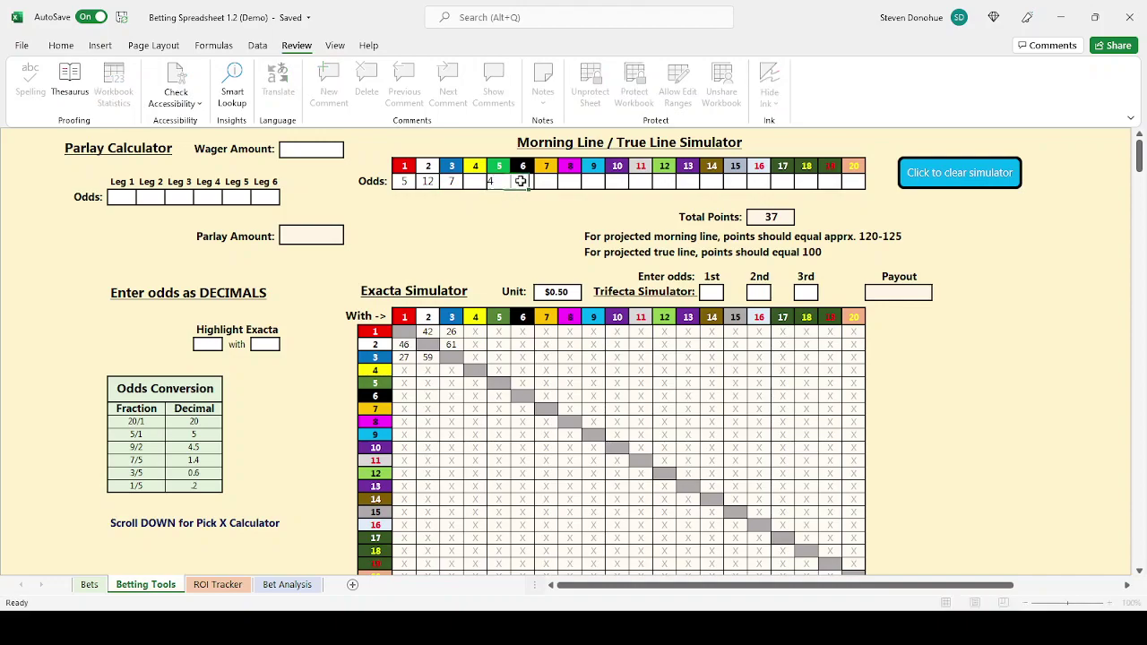
Step: Enter odds of 15, 20, 6 and 3 for horses 6, 7, 9 and 10, totalling 107 points
{"action": "left_click", "coordinate": [523, 183]}
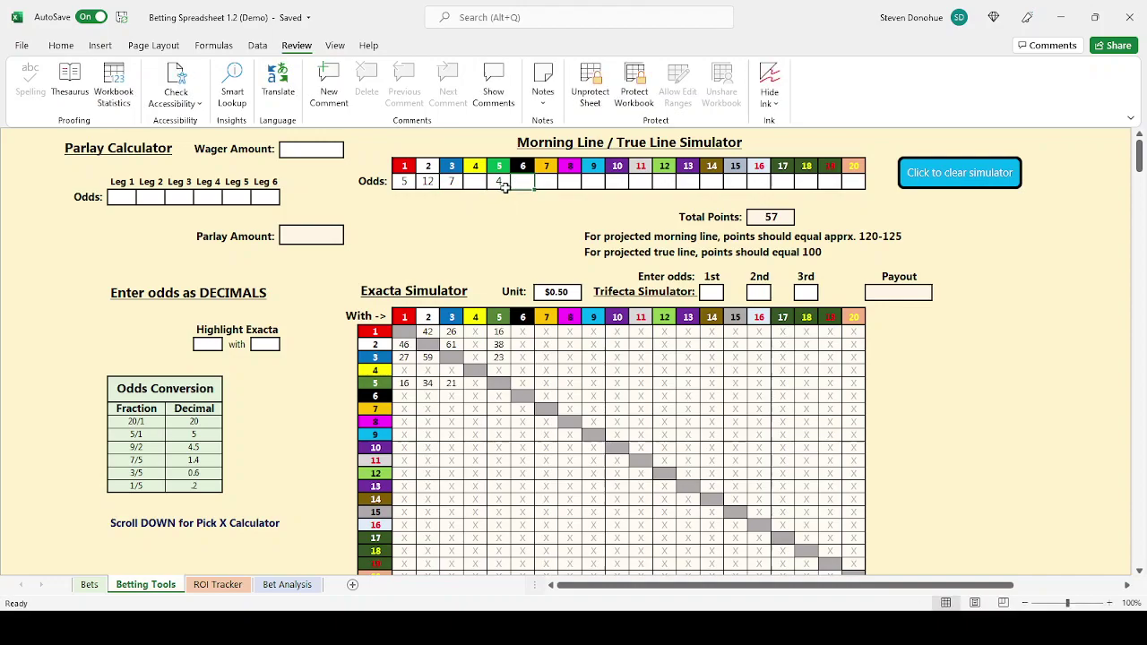
{"action": "type", "text": "15"}
{"action": "left_click", "coordinate": [553, 181]}
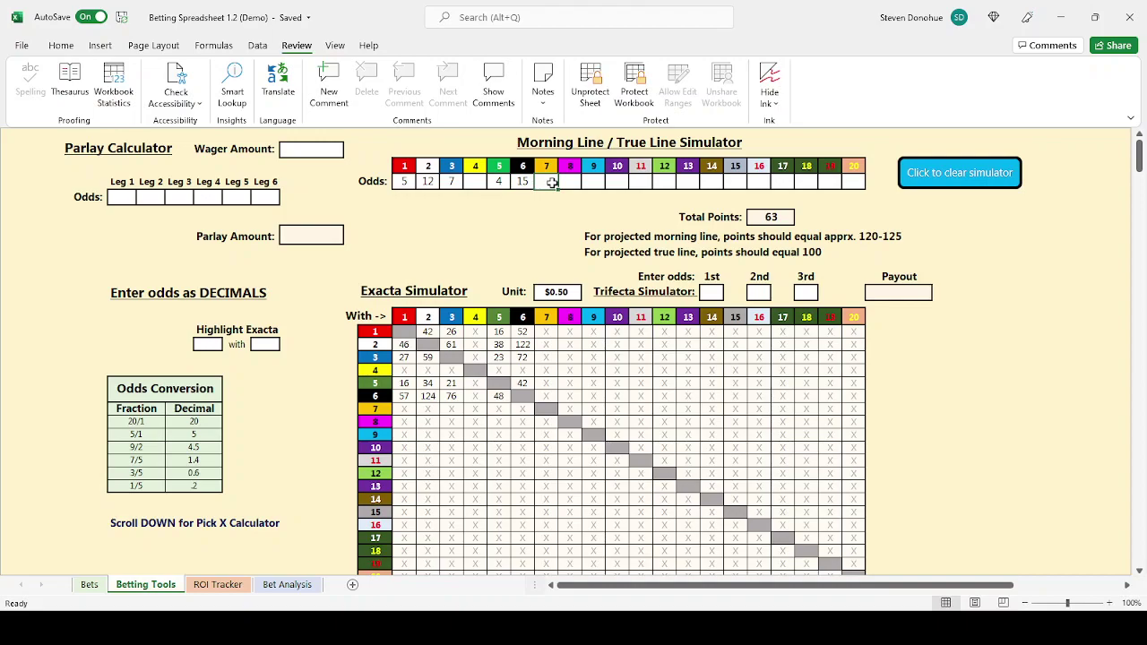
{"action": "type", "text": "20"}
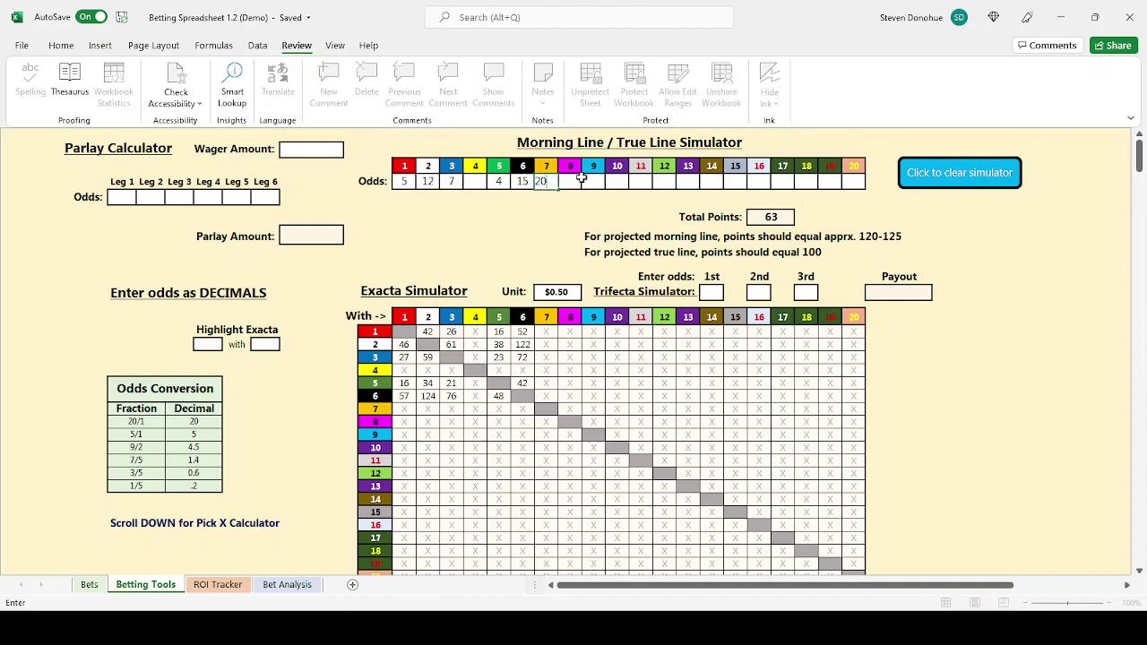
{"action": "left_click", "coordinate": [589, 182]}
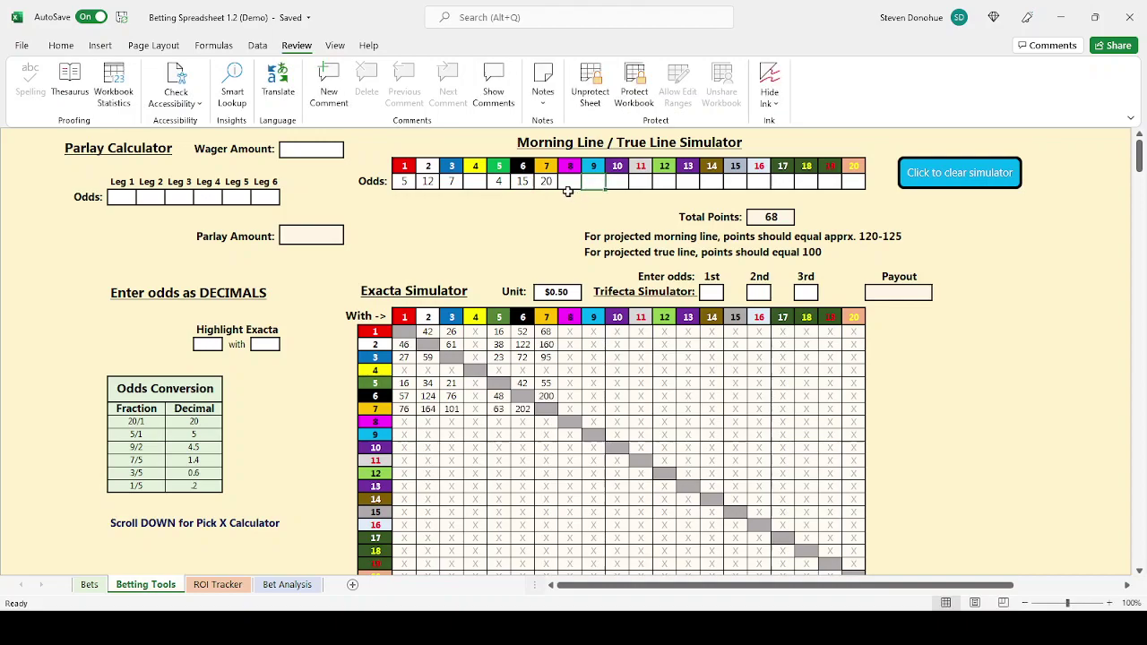
{"action": "type", "text": "6"}
{"action": "left_click", "coordinate": [616, 182]}
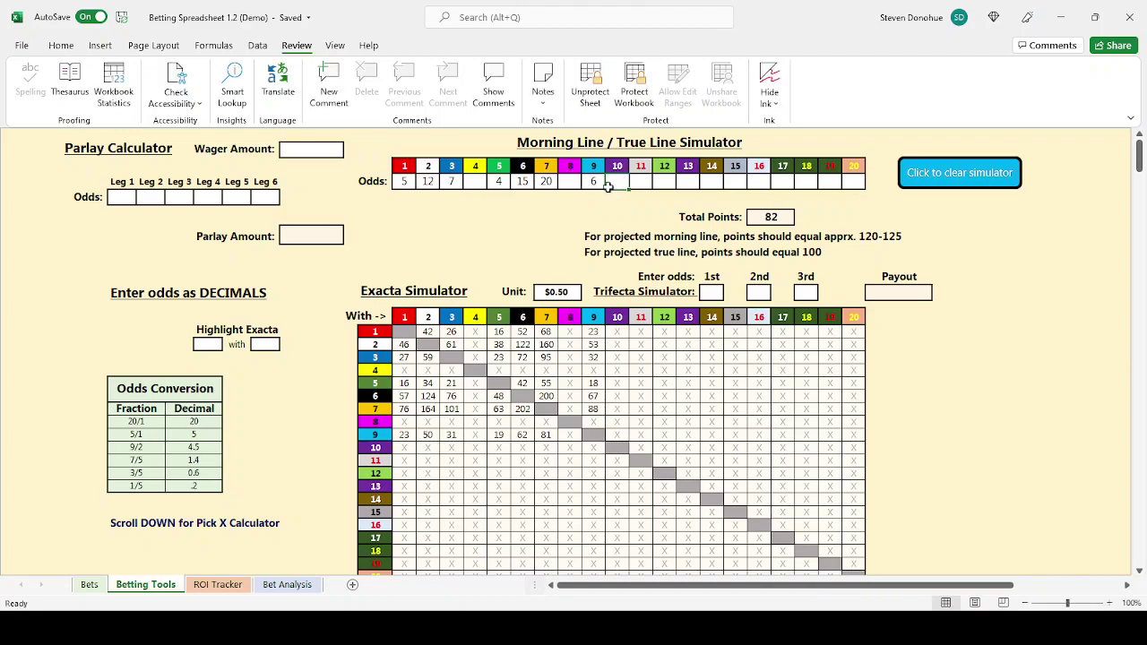
{"action": "type", "text": "3"}
{"action": "left_click", "coordinate": [639, 182]}
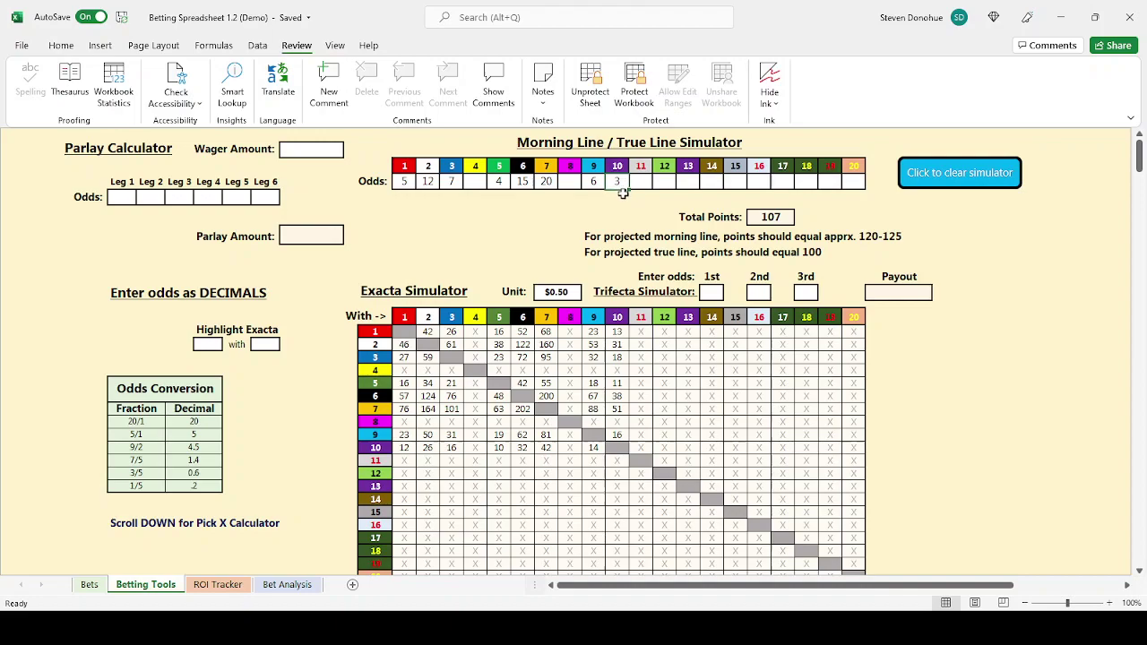
Step: Change horse 10's odds from 3 to 1.5, aiming for 122 Total Points
{"action": "key", "text": "Delete"}
{"action": "key", "text": "ctrl+z"}
{"action": "type", "text": "21"}
{"action": "key", "text": "Return"}
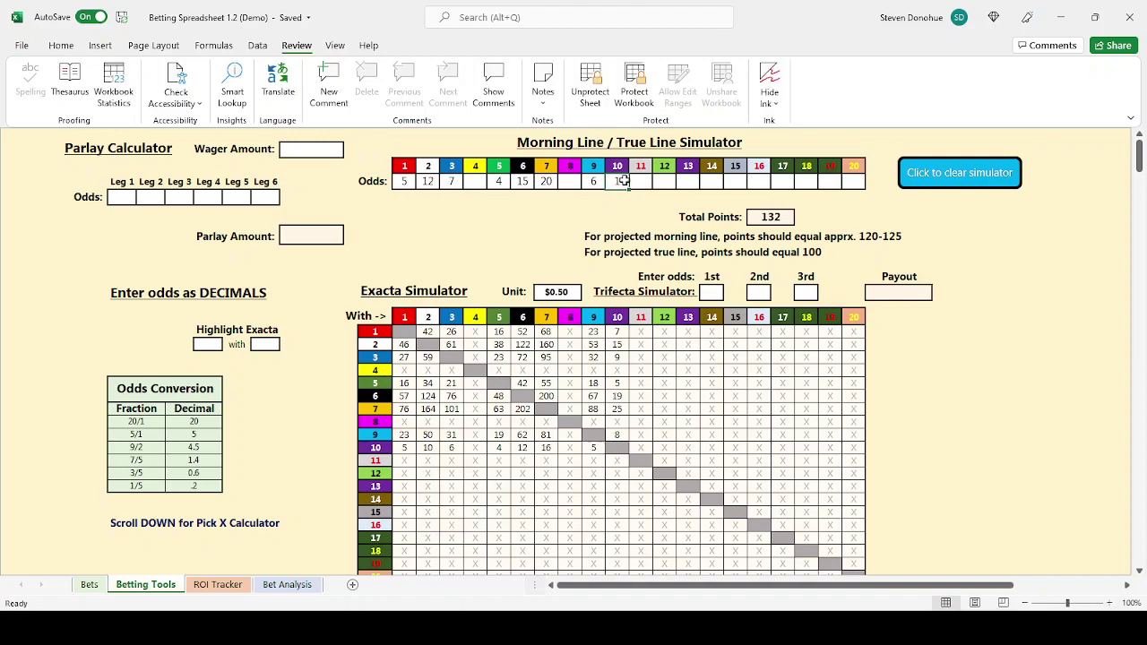
{"action": "left_click", "coordinate": [624, 181]}
{"action": "type", "text": "1.5"}
{"action": "key", "text": "Return"}
Step: Delete the odds for horses 10, 9, 7 and 6, then clear the whole simulator odds row
{"action": "left_click", "coordinate": [619, 180]}
{"action": "key", "text": "Delete"}
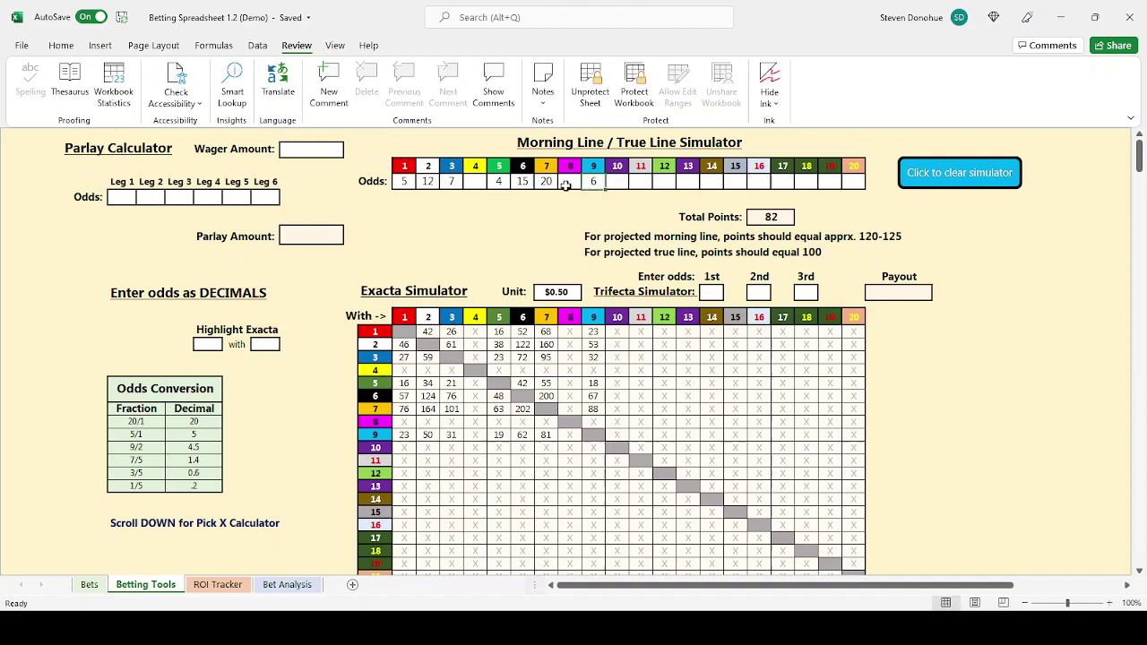
{"action": "key", "text": "Delete"}
{"action": "left_click", "coordinate": [545, 181]}
{"action": "key", "text": "Delete"}
{"action": "left_click", "coordinate": [523, 181]}
{"action": "key", "text": "Delete"}
{"action": "left_click", "coordinate": [986, 173]}
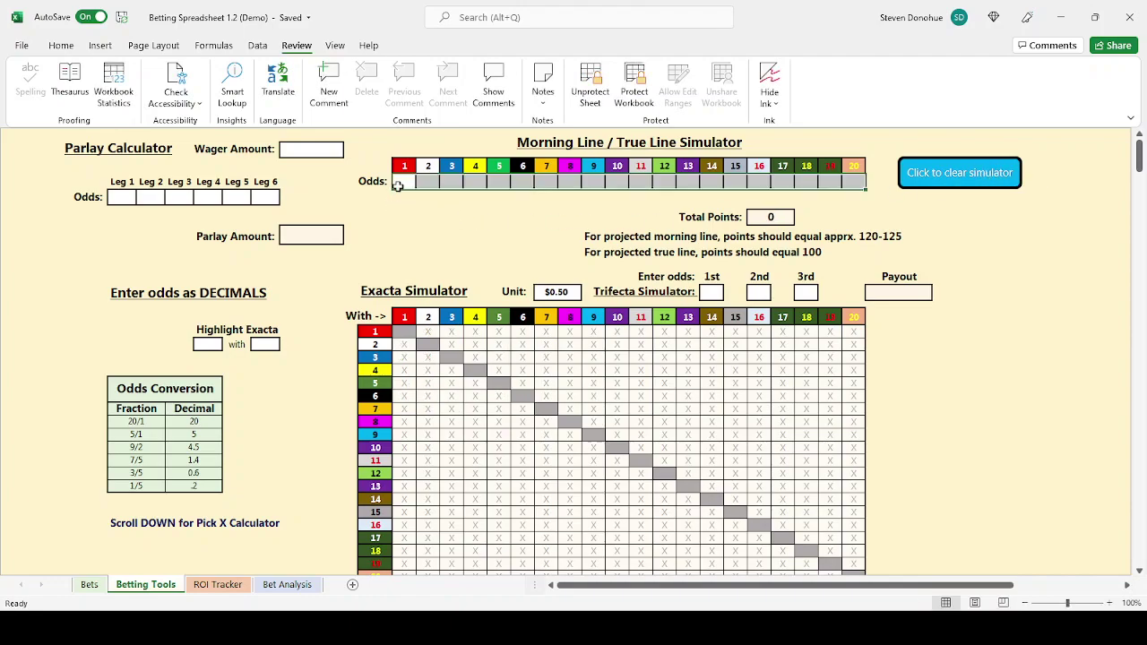
{"action": "left_click", "coordinate": [398, 184]}
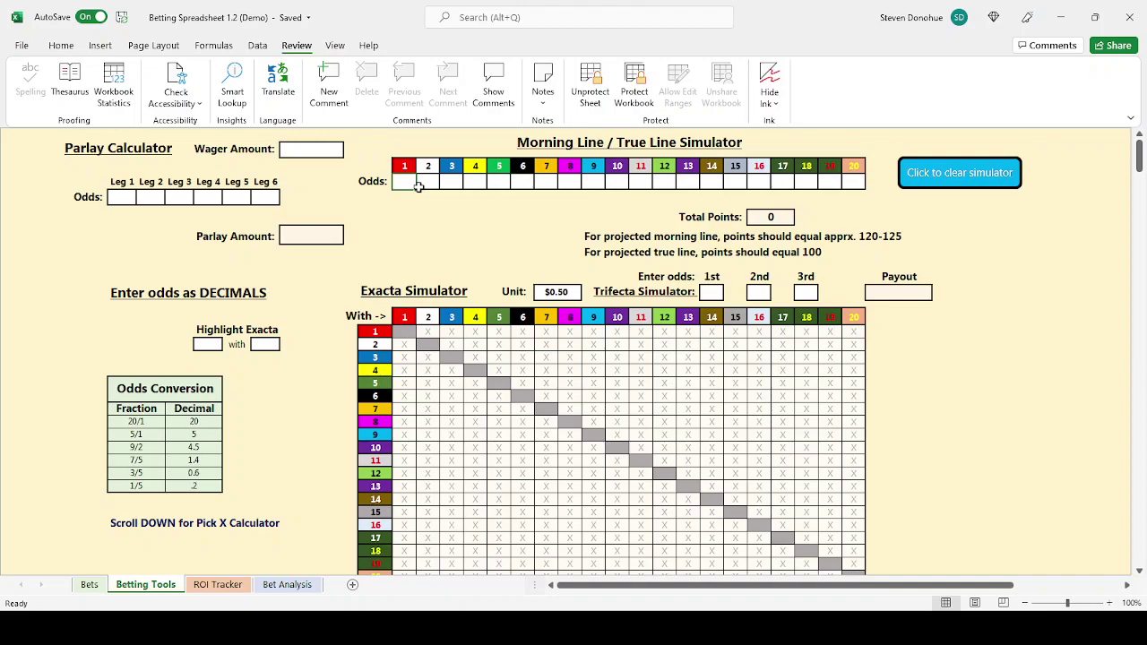
Step: Enter odds of 20, 10, 1, 5 and 4 for horses 1–5, totalling 101 points
{"action": "left_click", "coordinate": [405, 180]}
{"action": "type", "text": "20"}
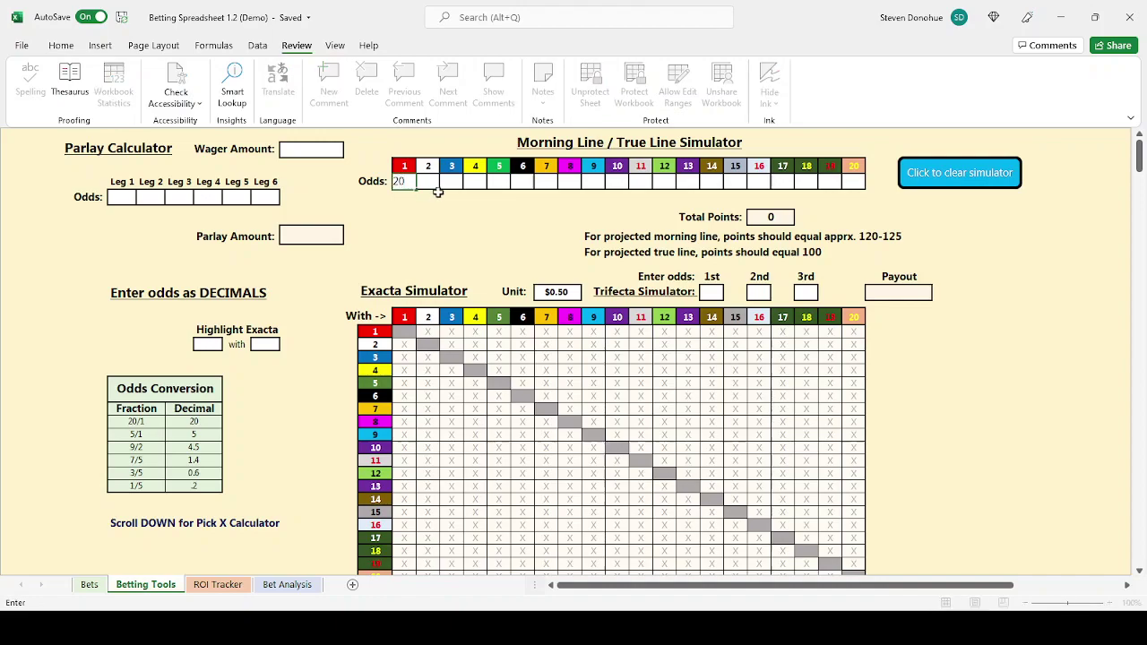
{"action": "left_click", "coordinate": [436, 183]}
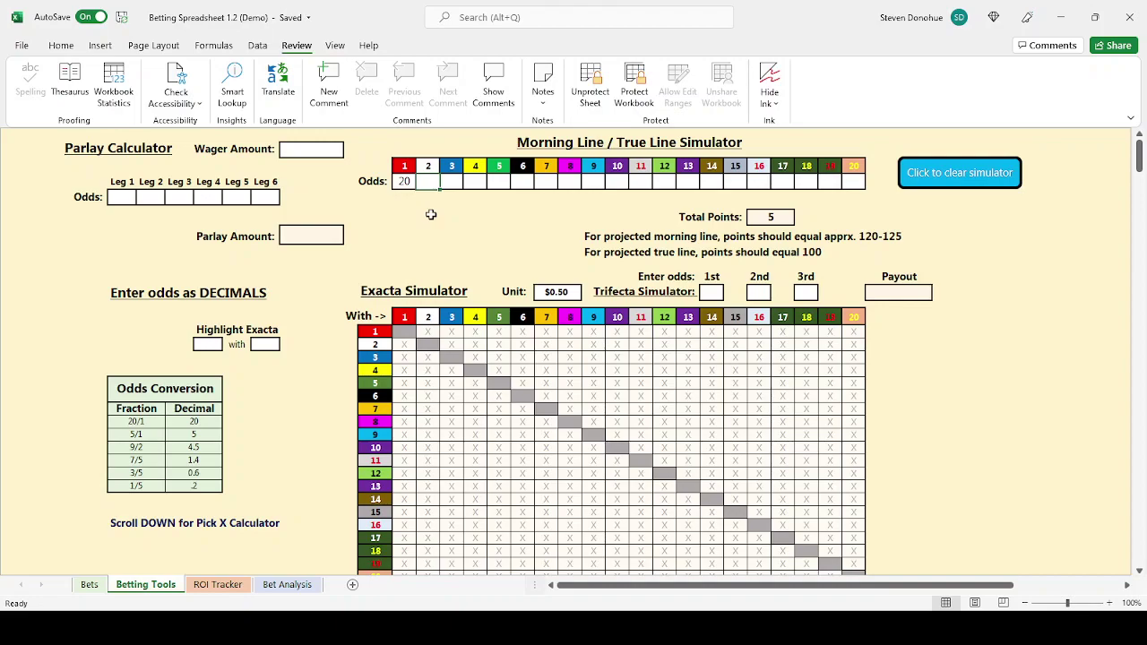
{"action": "type", "text": "1"}
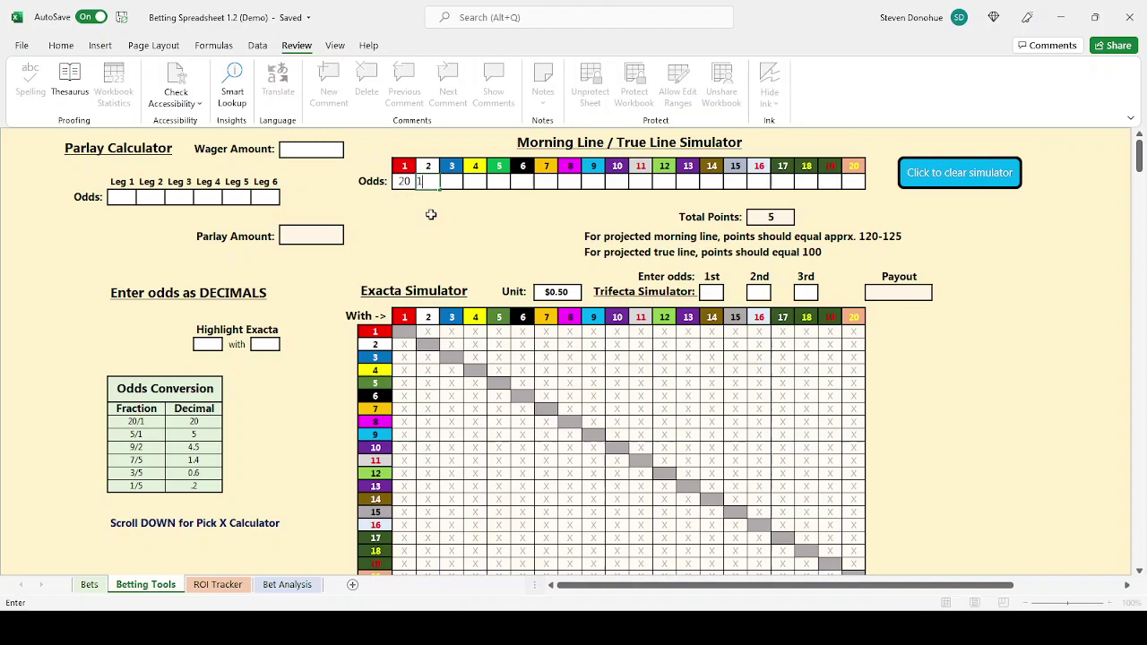
{"action": "type", "text": "0"}
{"action": "key", "text": "Tab"}
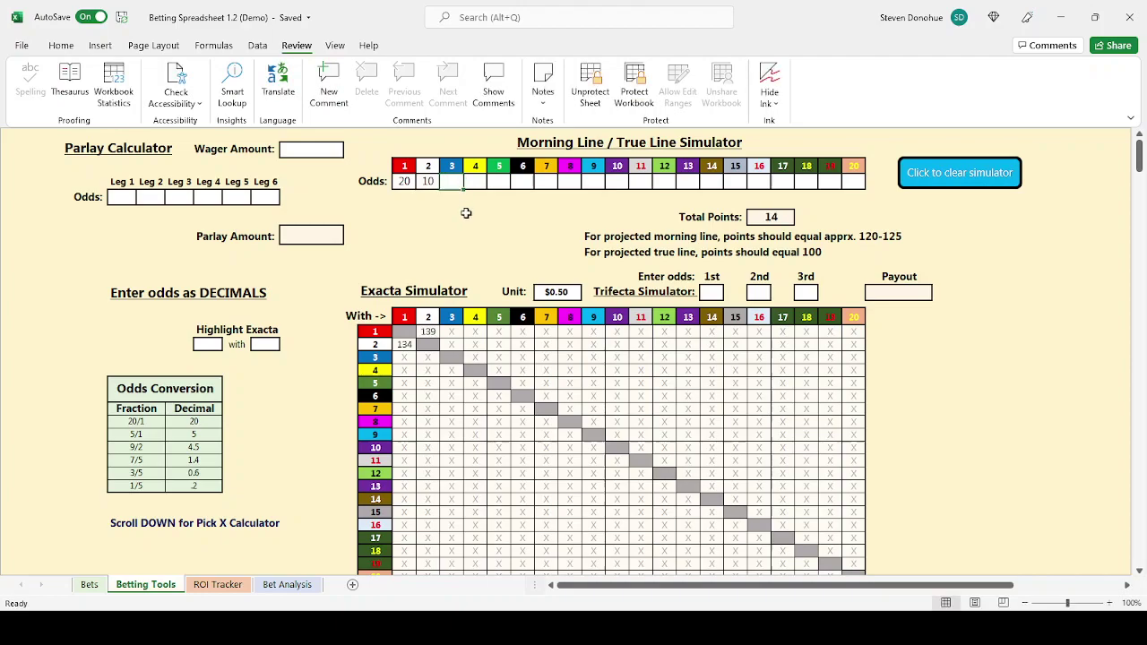
{"action": "type", "text": "1"}
{"action": "key", "text": "Tab"}
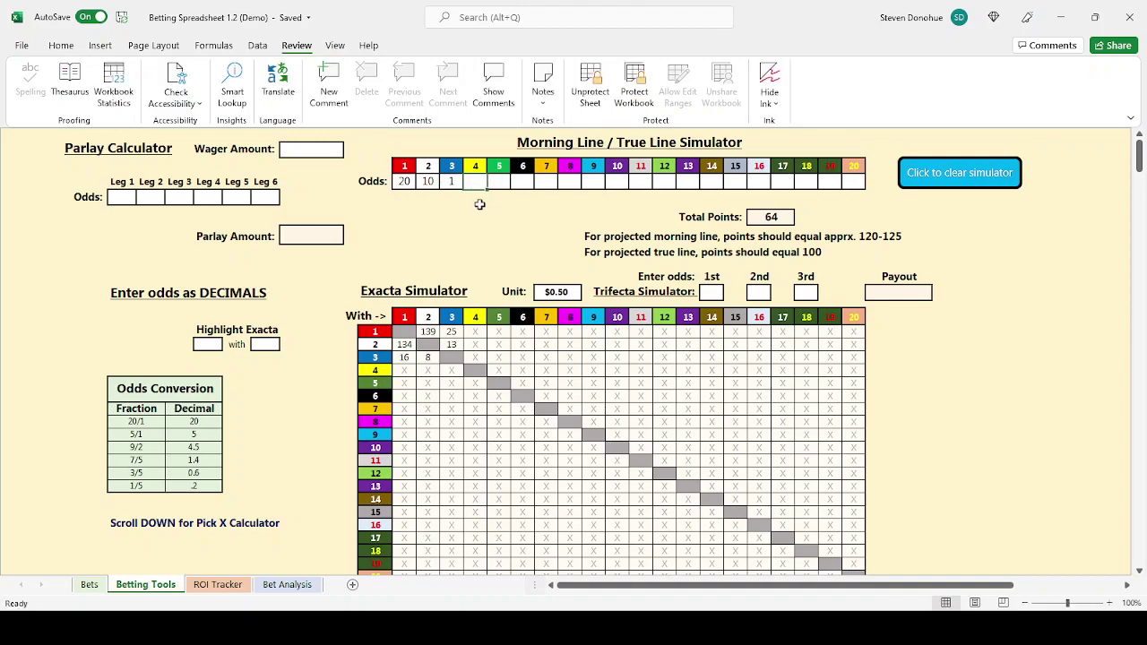
{"action": "type", "text": "5"}
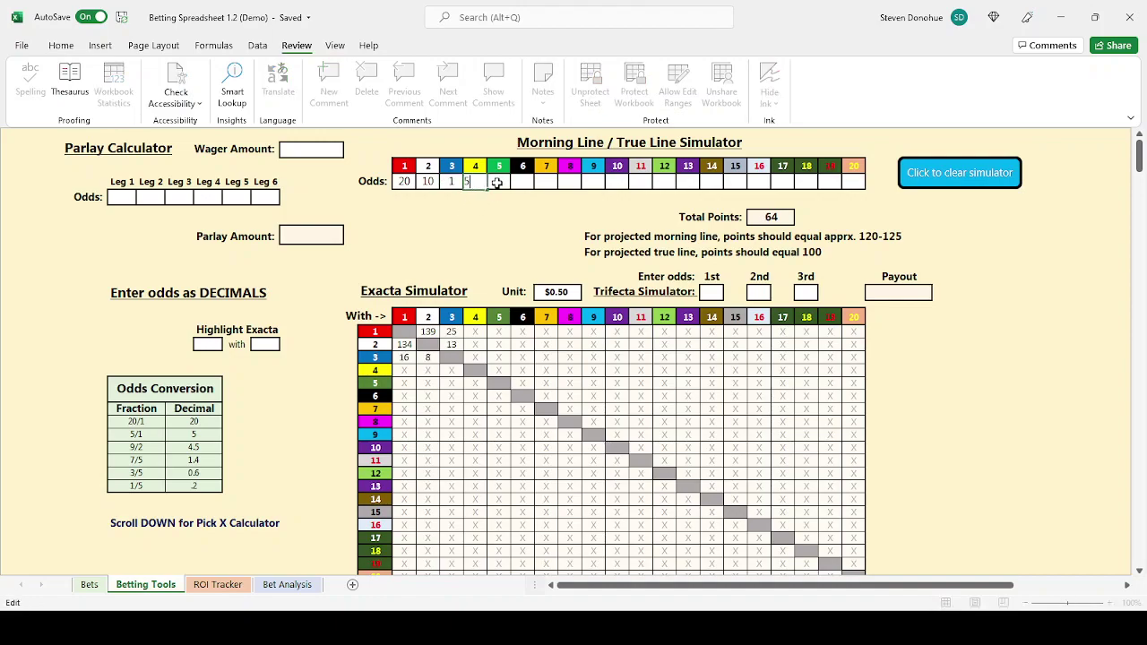
{"action": "key", "text": "Tab"}
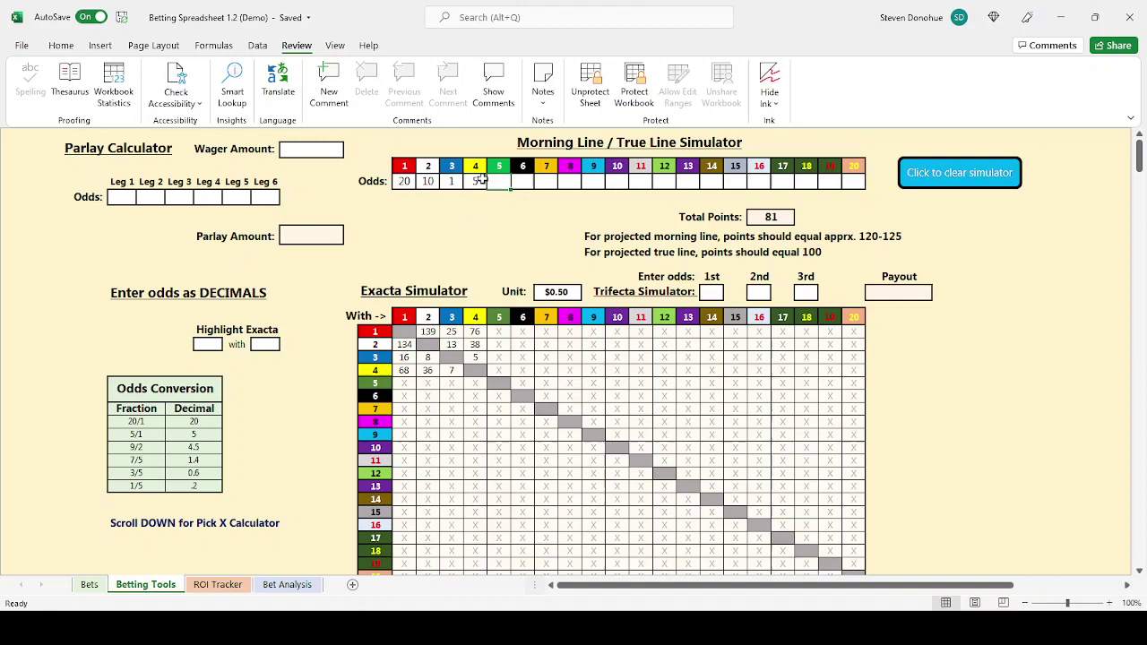
{"action": "type", "text": "4"}
{"action": "key", "text": "Tab"}
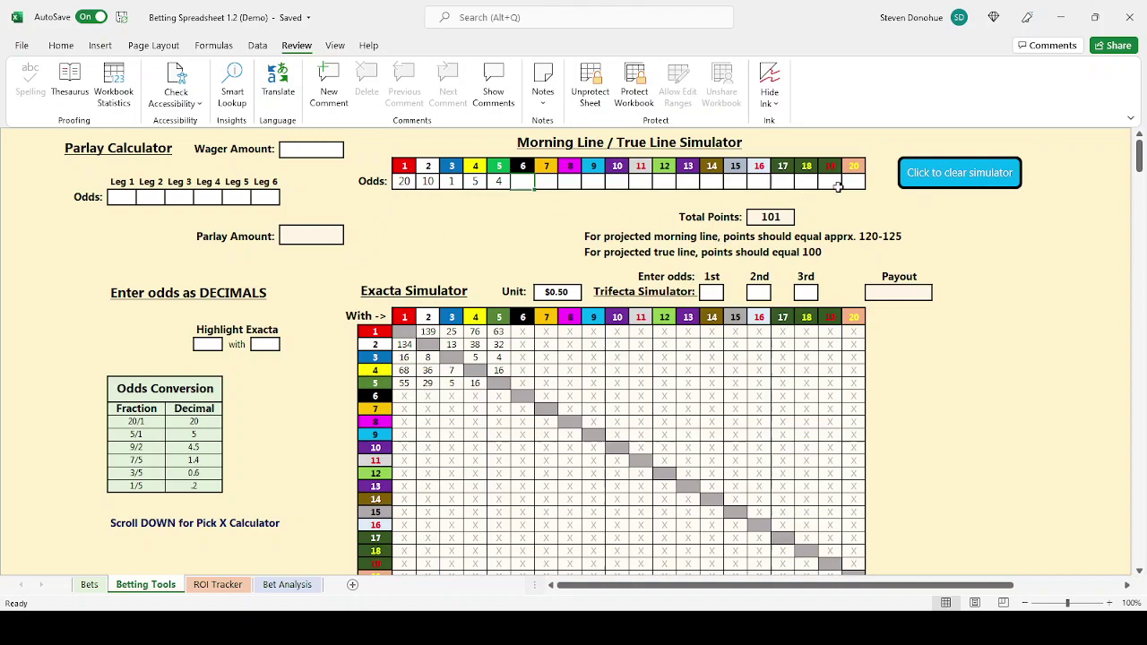
Step: Use 'Click to clear simulator' to blank all odds, leaving Total Points at 0 and horse 1's cell selected
{"action": "left_click", "coordinate": [927, 184]}
{"action": "left_click", "coordinate": [400, 182]}
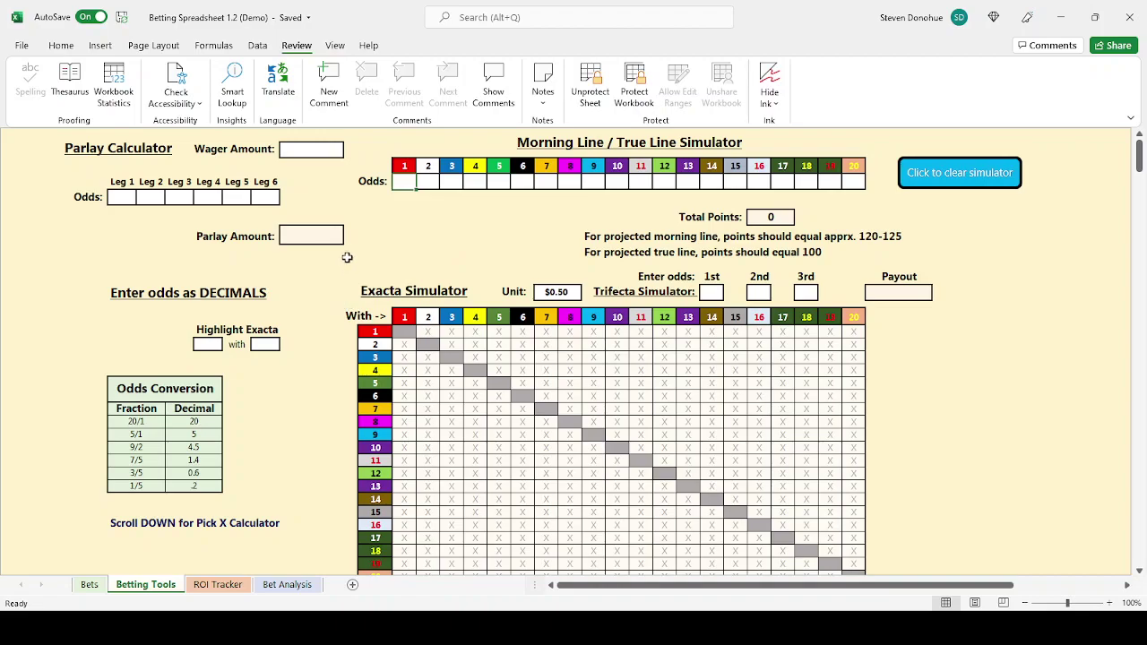
{"action": "scroll", "coordinate": [347, 257], "scroll_direction": "down", "scroll_amount": 1}
{"action": "scroll", "coordinate": [346, 257], "scroll_direction": "up", "scroll_amount": 1}
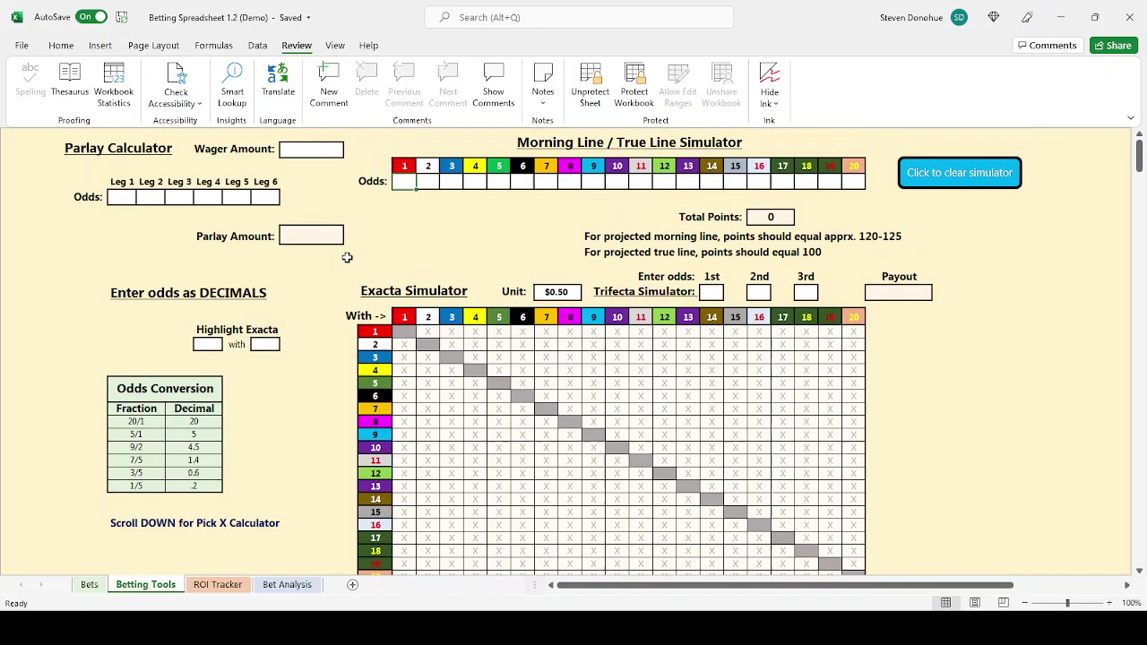